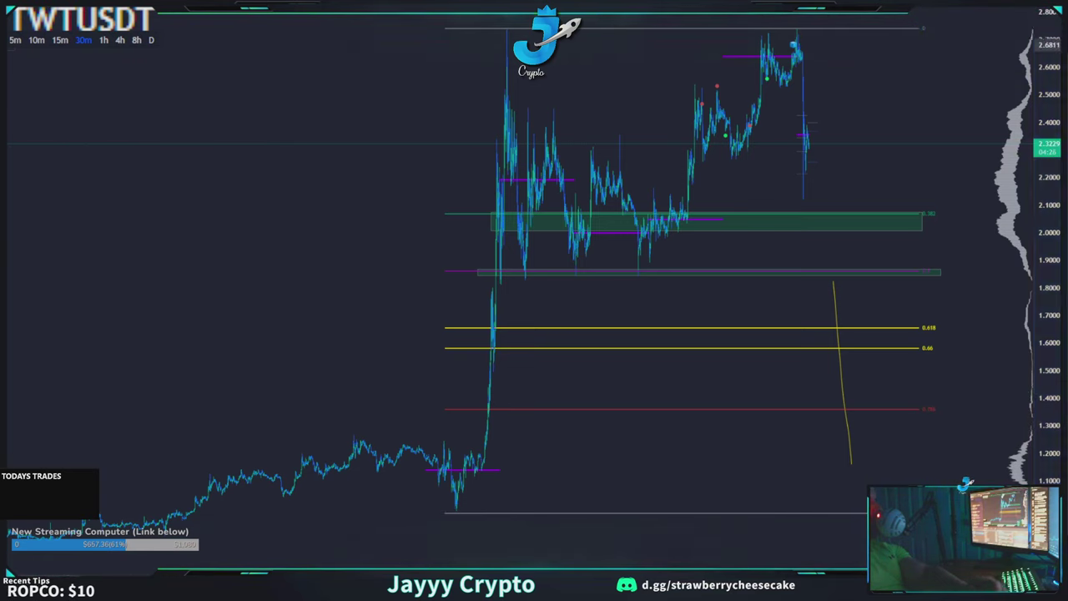
Step: Draw a Fib Retracement in the empty area before the rally, from about 1.17 up to about 2.52, and shift it slightly earlier
left_click(3, 45)
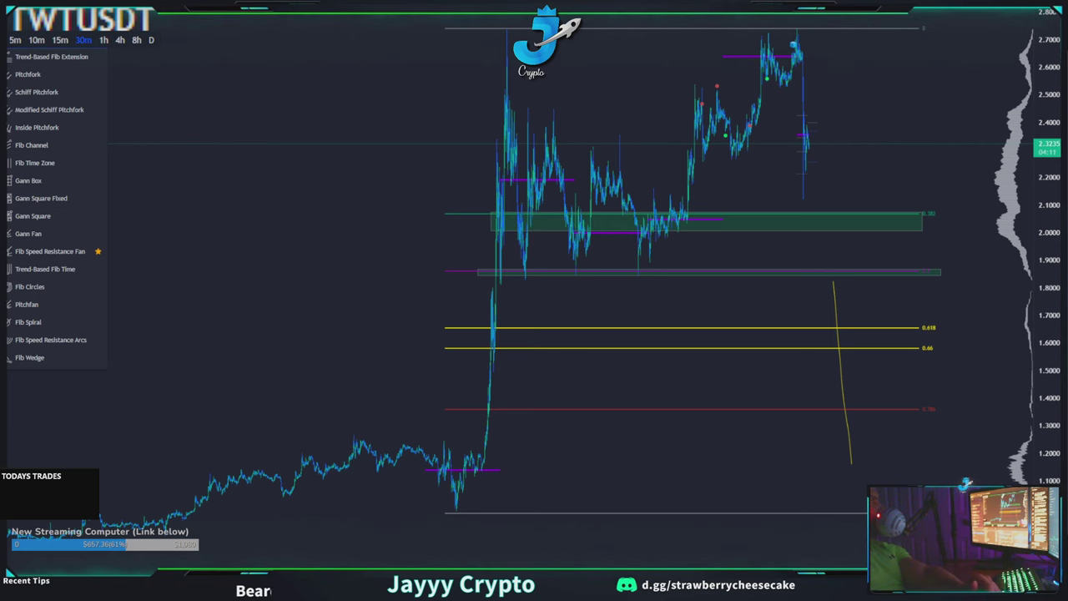
left_click_drag(505, 1, 451, 40)
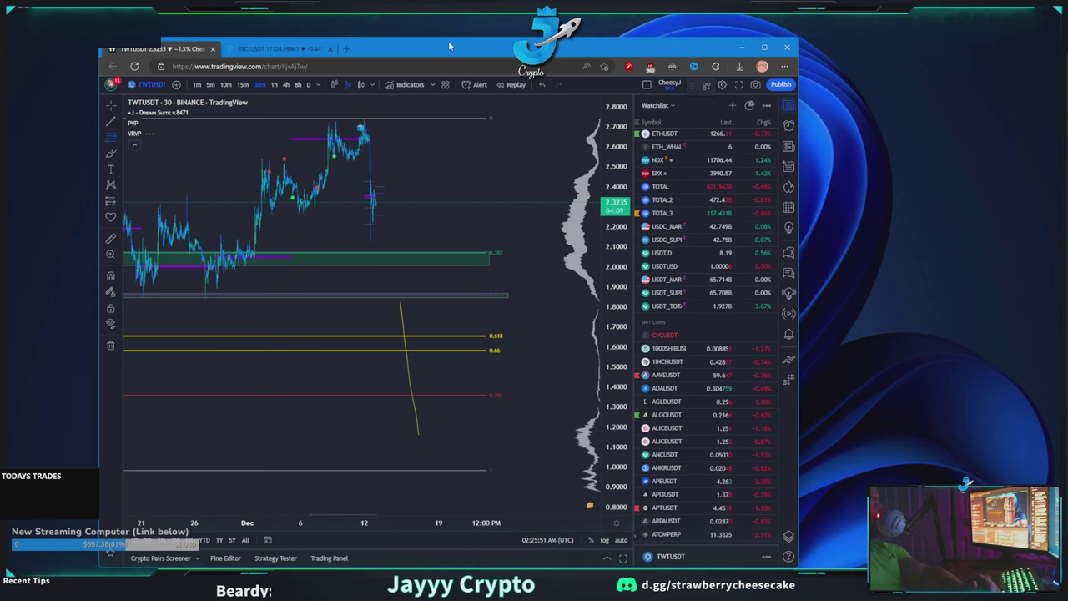
left_click(114, 141)
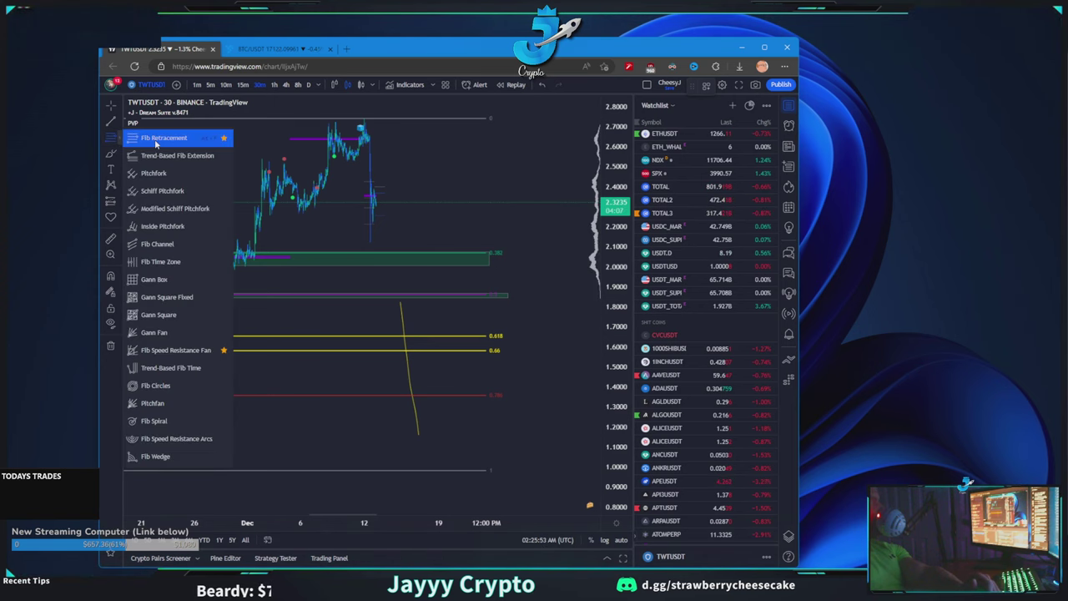
left_click(154, 143)
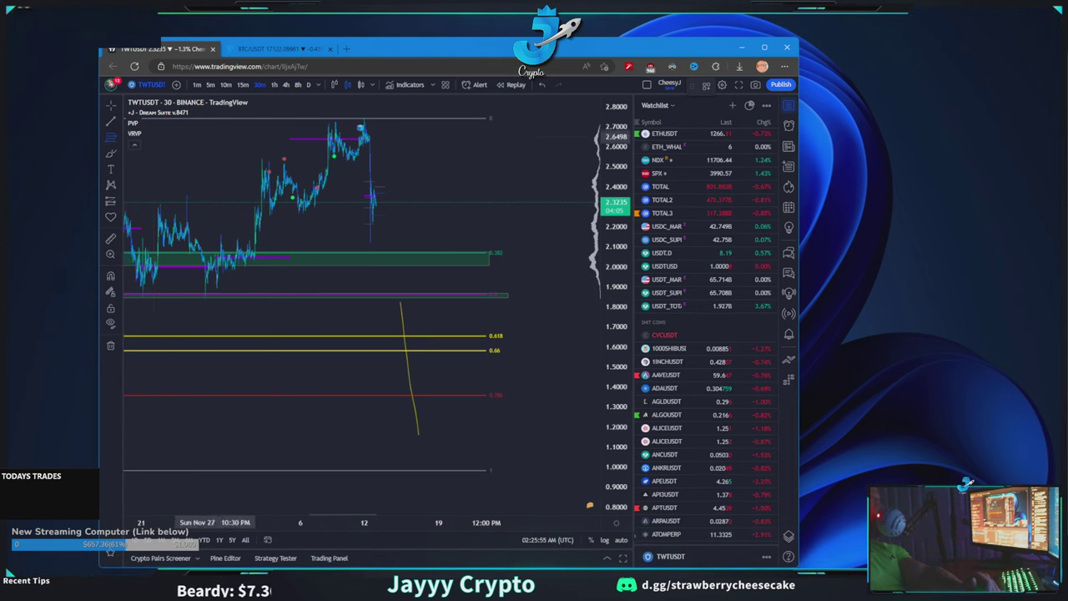
left_click(764, 47)
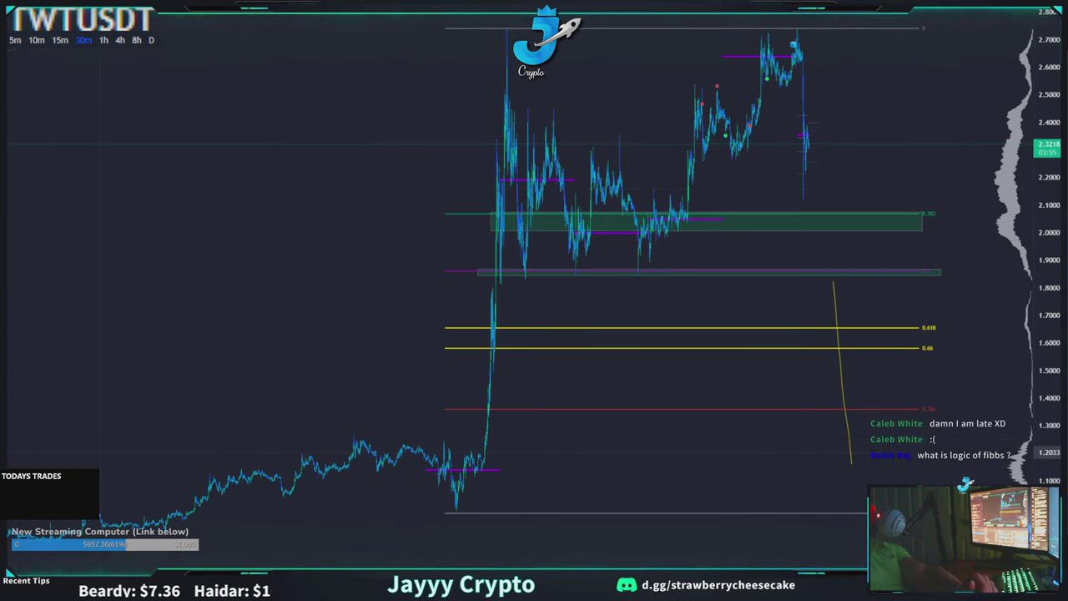
left_click(102, 460)
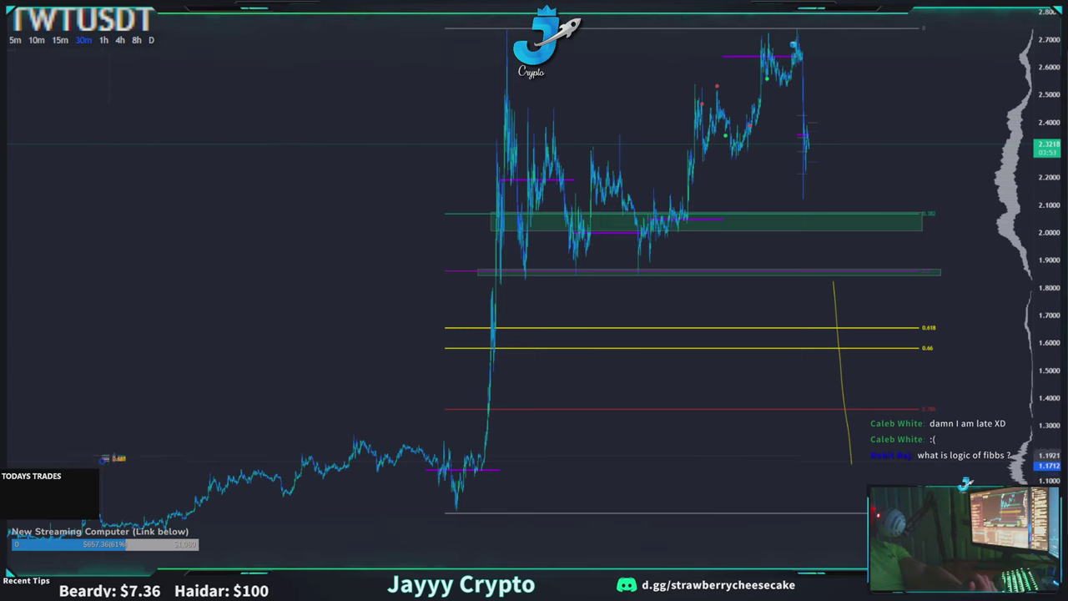
left_click(334, 87)
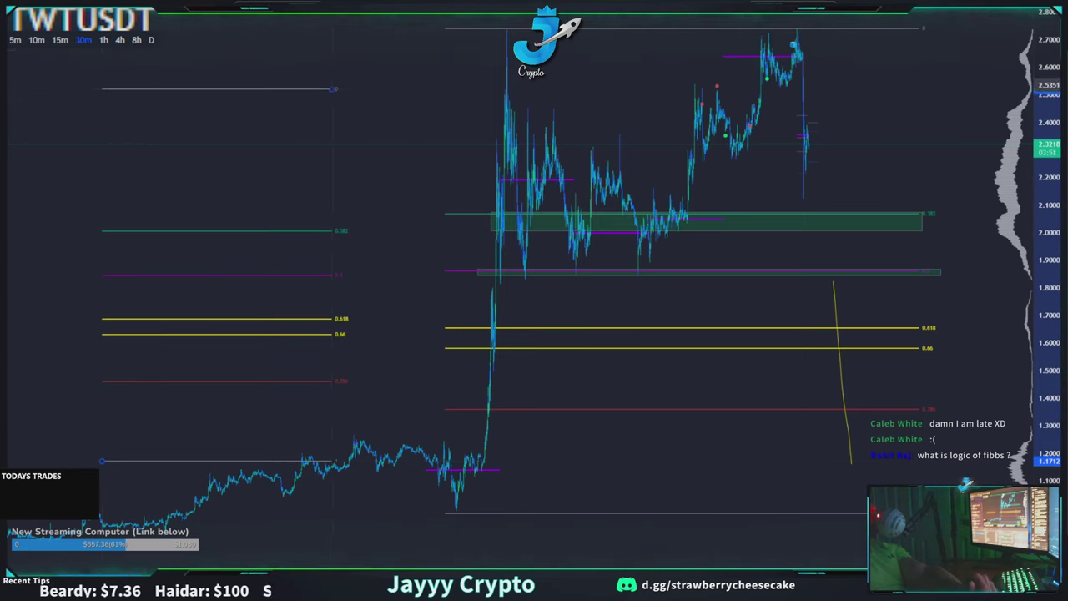
mouse_move(326, 94)
left_mouse_down()
mouse_move(302, 94)
mouse_move(311, 95)
left_mouse_up()
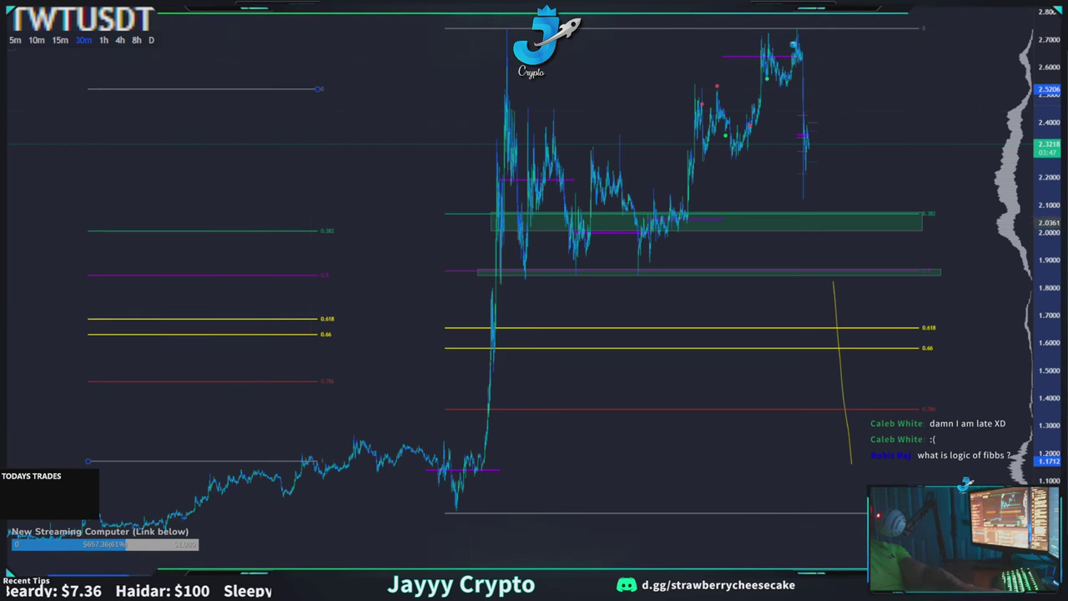
Step: Delete the sample Fib Retracement drawn before the rally
left_click_drag(384, 298, 346, 300)
left_click(290, 239)
key("Delete")
Step: Switch TWTUSDT to the 1h timeframe and review the level values and colours in the rally Fib Retracement's style settings
left_click_drag(313, 252, 292, 257)
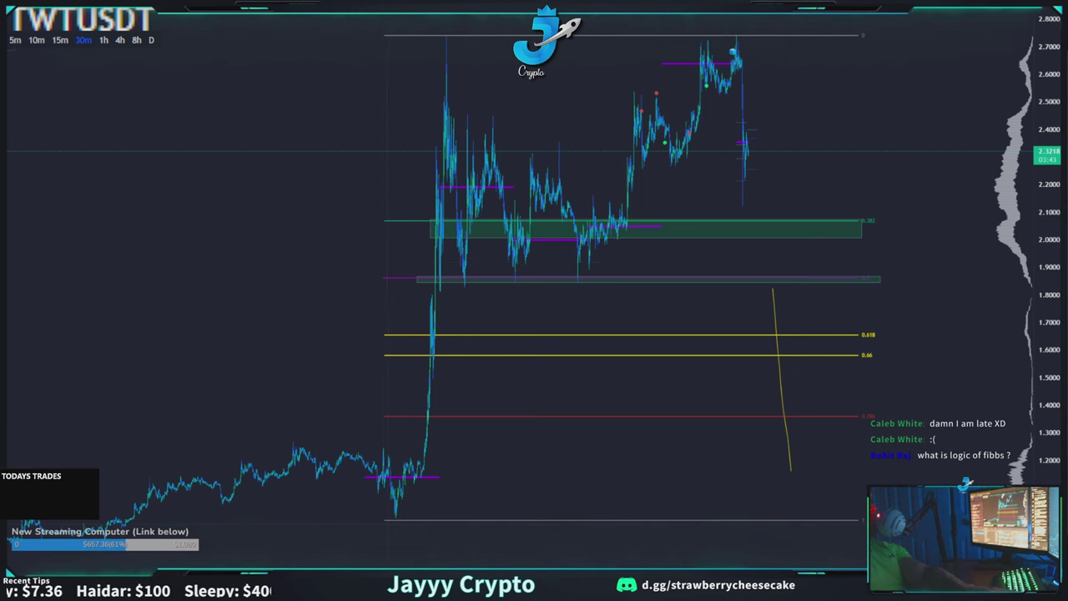
mouse_move(385, 523)
left_mouse_down()
mouse_move(392, 517)
mouse_move(385, 524)
left_mouse_up()
left_click_drag(774, 170, 705, 204)
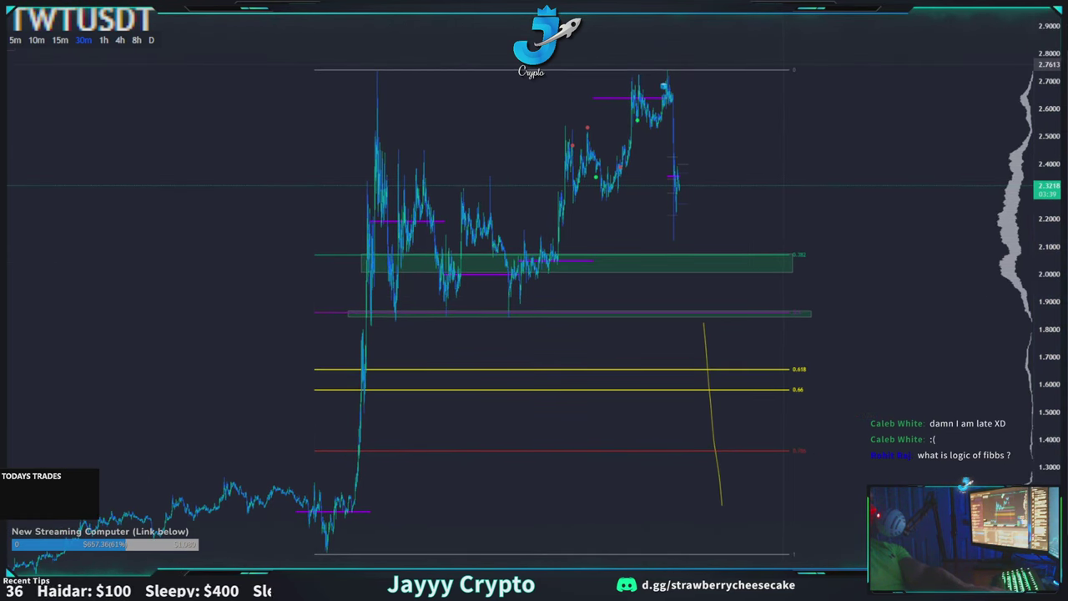
left_click(104, 39)
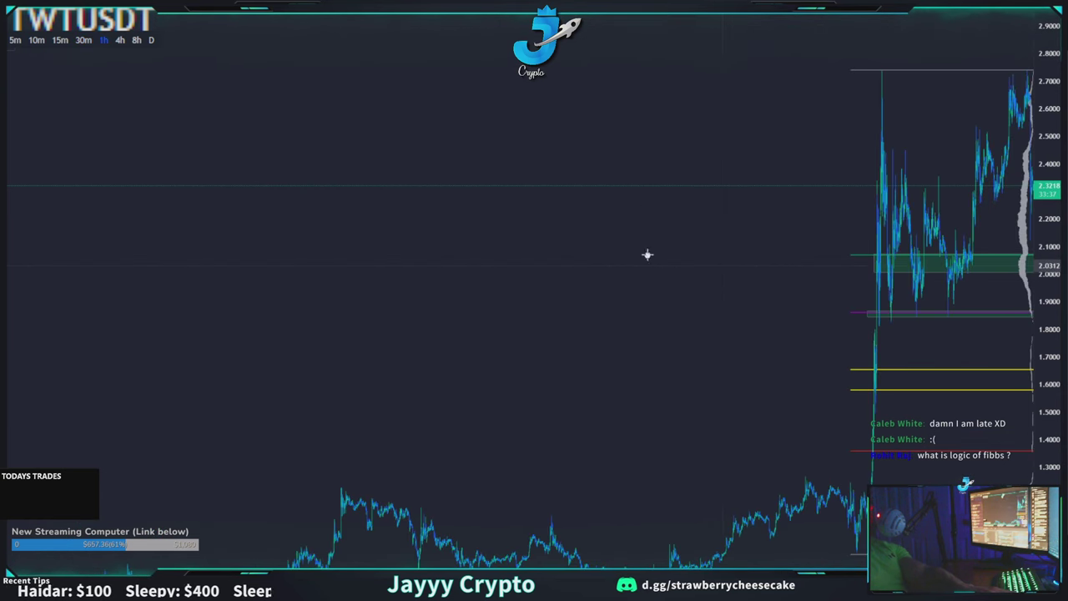
double_click(837, 324)
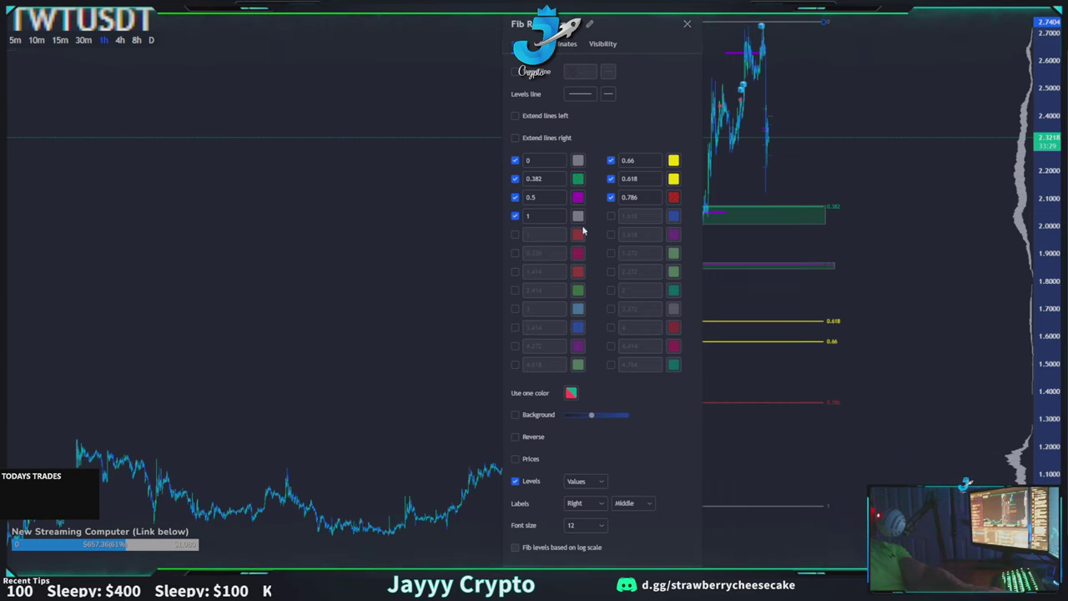
left_click_drag(616, 22, 501, 24)
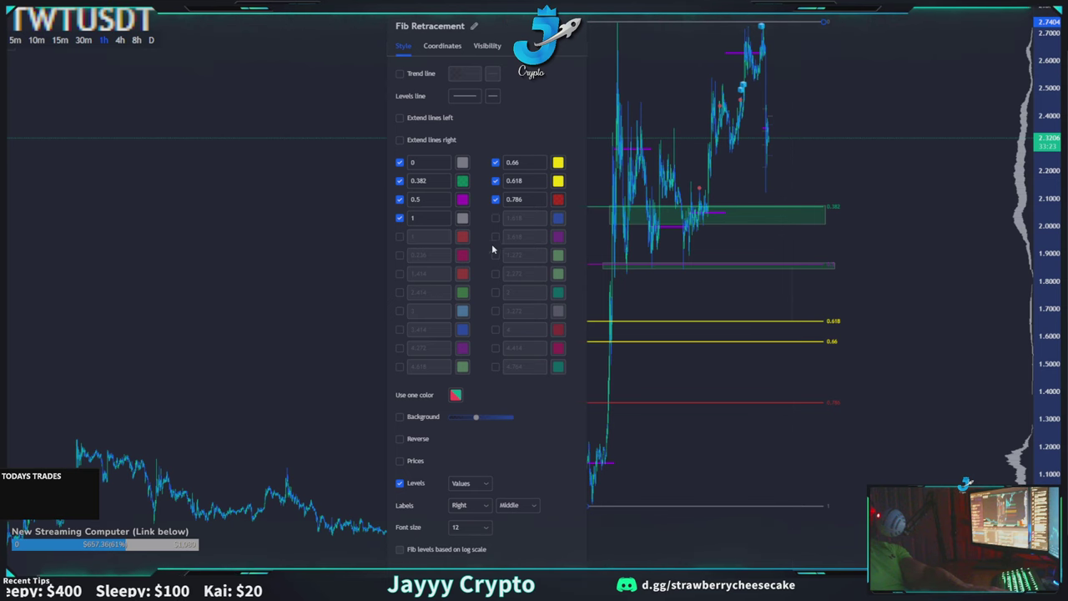
left_click_drag(490, 28, 271, 22)
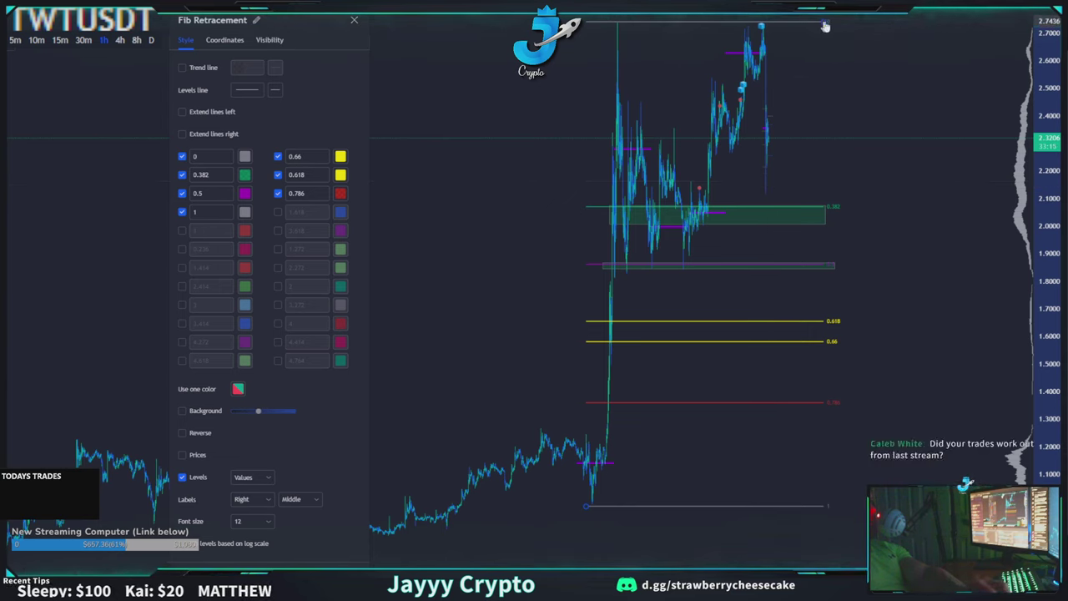
key("Escape")
Step: Extend the rally Fib Retracement's level lines well past the latest candles, keeping its upper end at about 2.74
left_click_drag(828, 25, 959, 25)
left_click(912, 88)
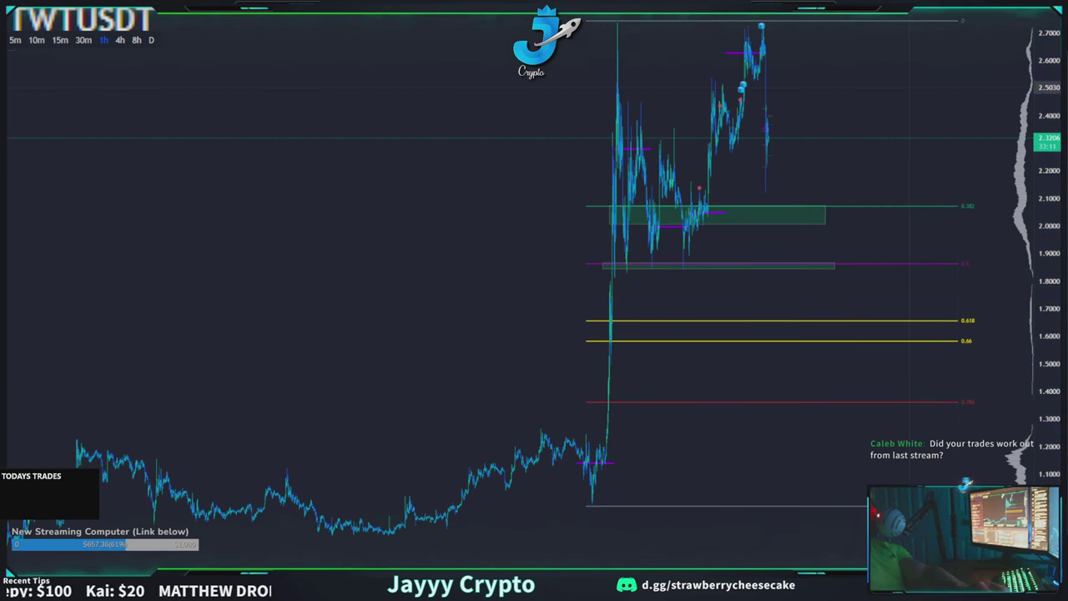
scroll(910, 88, "up", 5)
scroll(910, 88, "up", 2)
left_click_drag(779, 108, 783, 125)
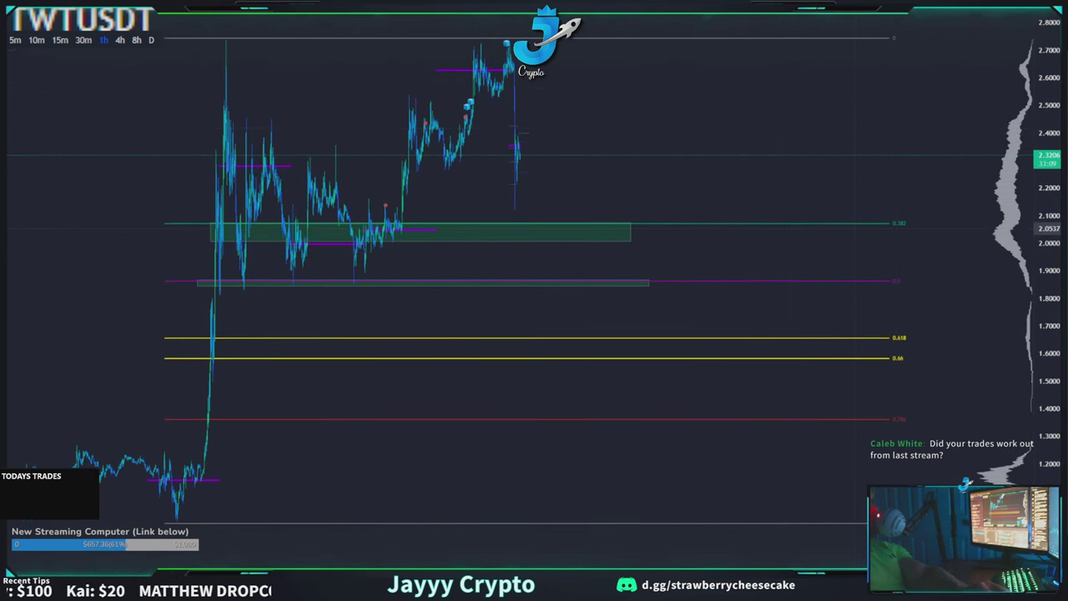
Step: Reopen the extended Fib Retracement's settings, check the enabled levels against the chart, and close them without changes
double_click(860, 226)
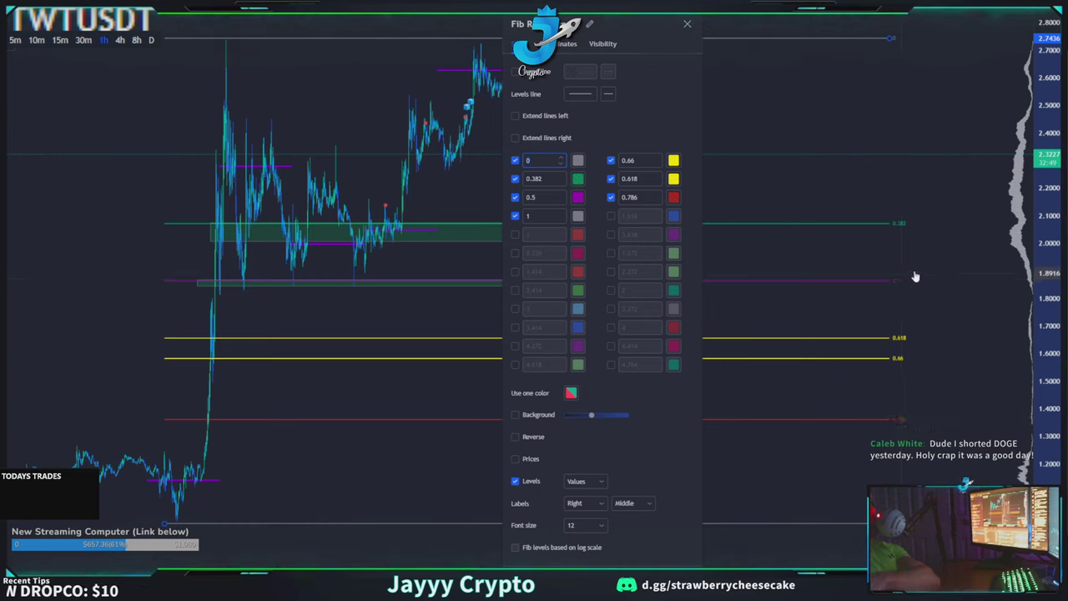
left_click_drag(612, 24, 407, 1)
left_click(653, 24)
left_click(699, 62)
scroll(742, 346, "down", 4)
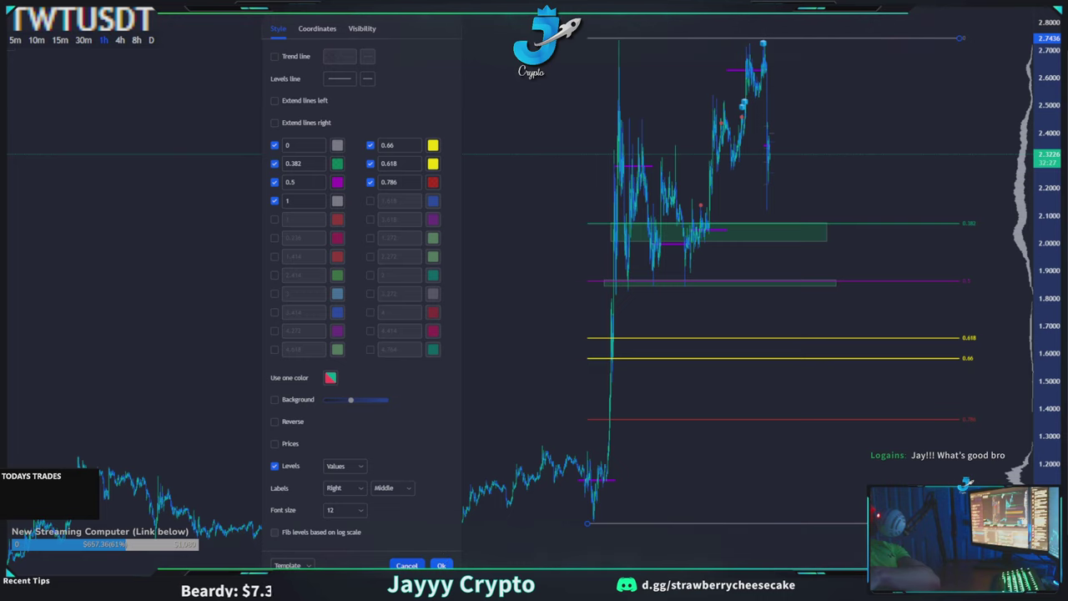
left_click(406, 566)
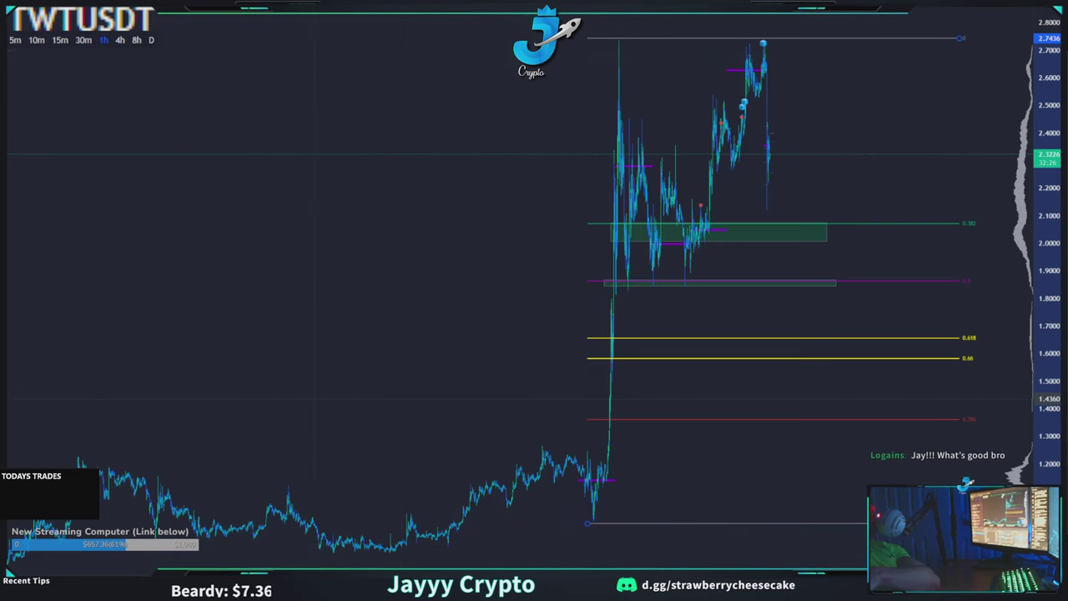
Step: Switch TWTUSDT to the 4h timeframe and examine its longer price history alongside the Fib Retracement levels
left_click(120, 40)
left_click_drag(784, 273, 631, 276)
scroll(743, 253, "up", 5)
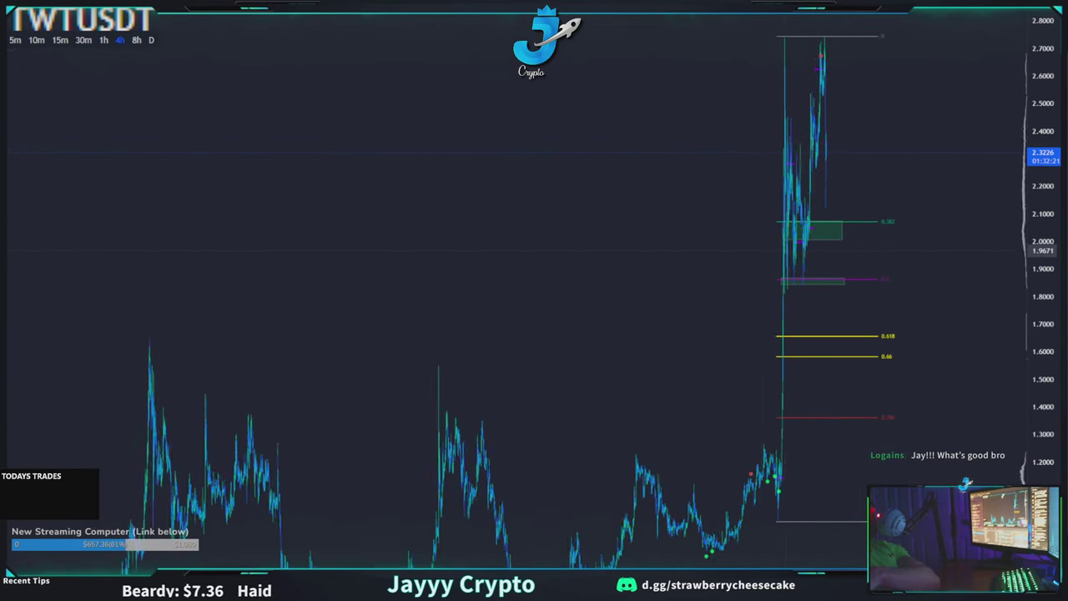
left_click_drag(1056, 194, 1055, 409)
scroll(481, 281, "down", 5)
left_click_drag(644, 252, 611, 245)
scroll(619, 243, "down", 1)
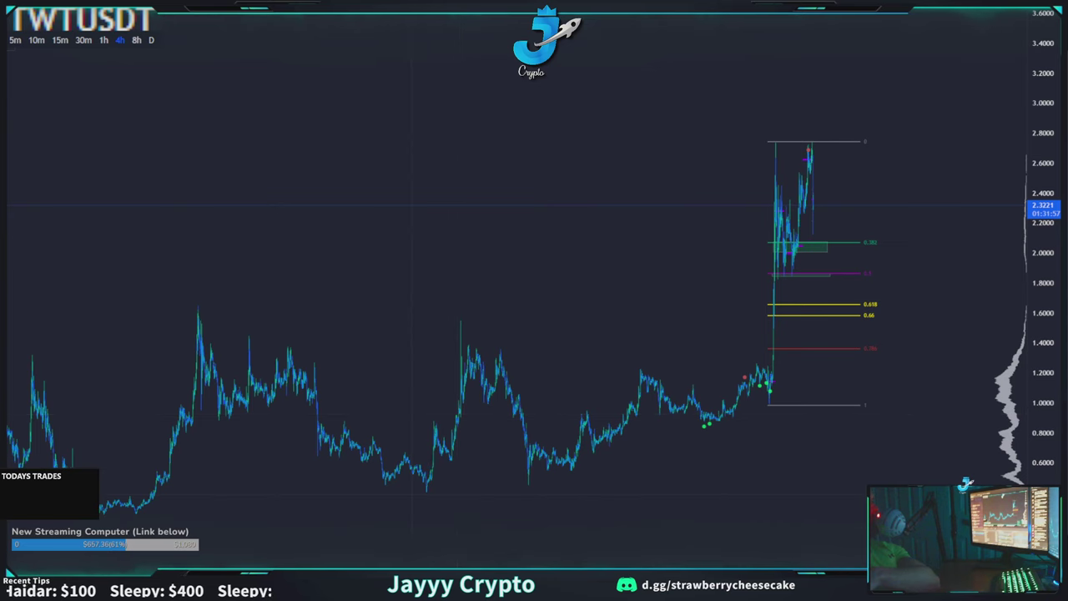
left_click_drag(337, 524, 362, 488)
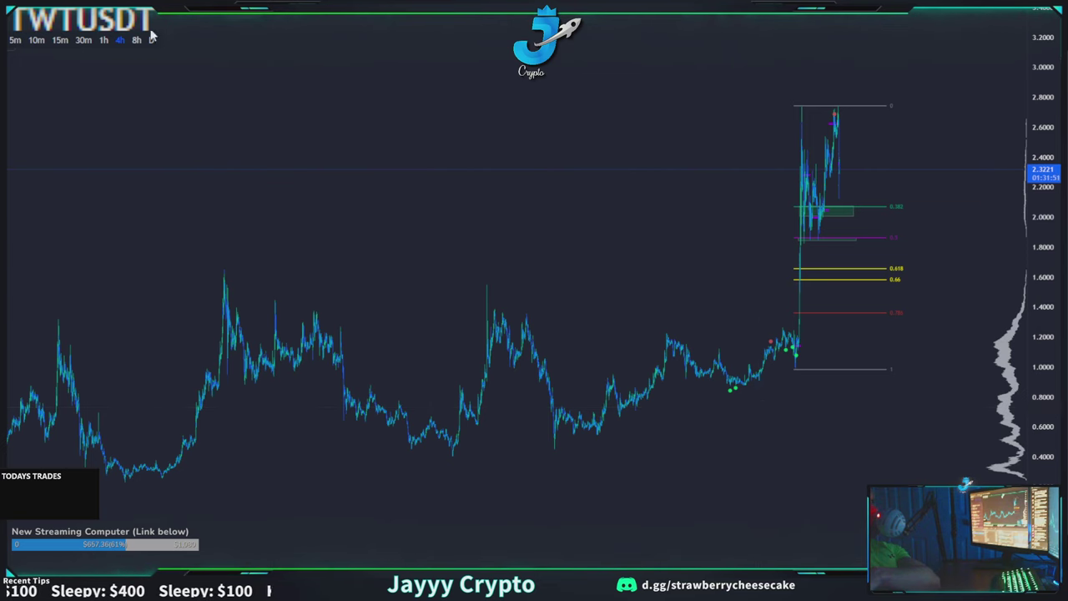
Step: Return TWTUSDT to the 30m timeframe and view the rally with all of its Fib Retracement levels
left_click(84, 41)
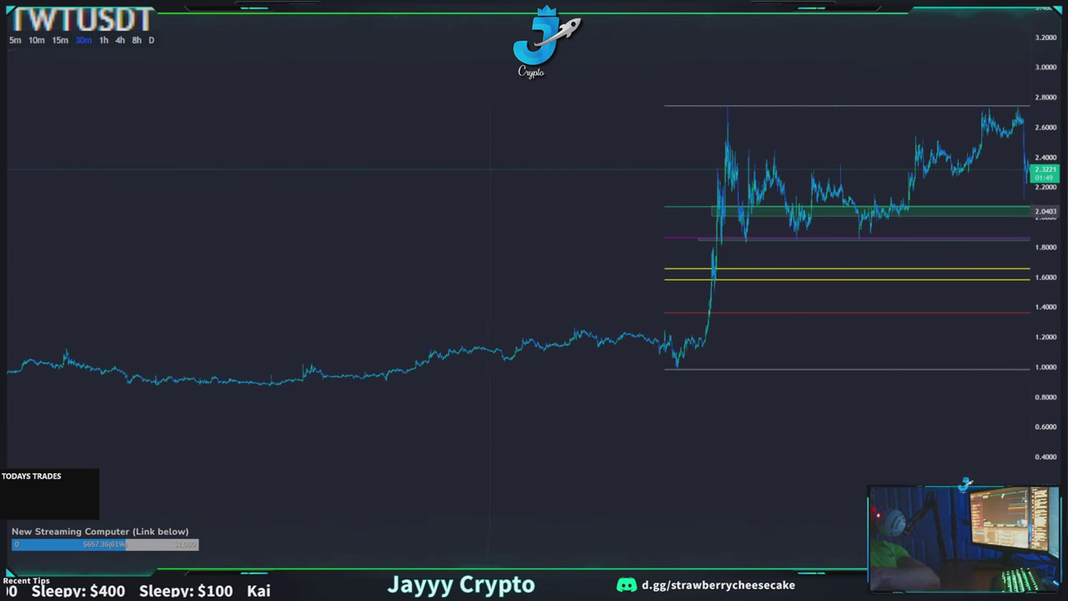
left_click_drag(818, 119, 618, 165)
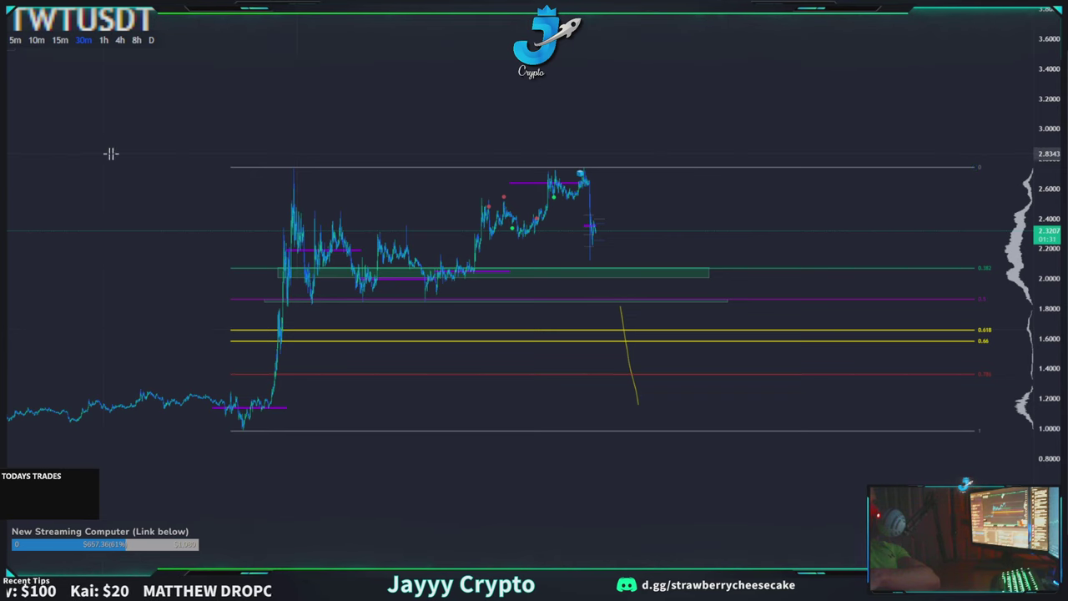
left_click_drag(107, 153, 134, 147)
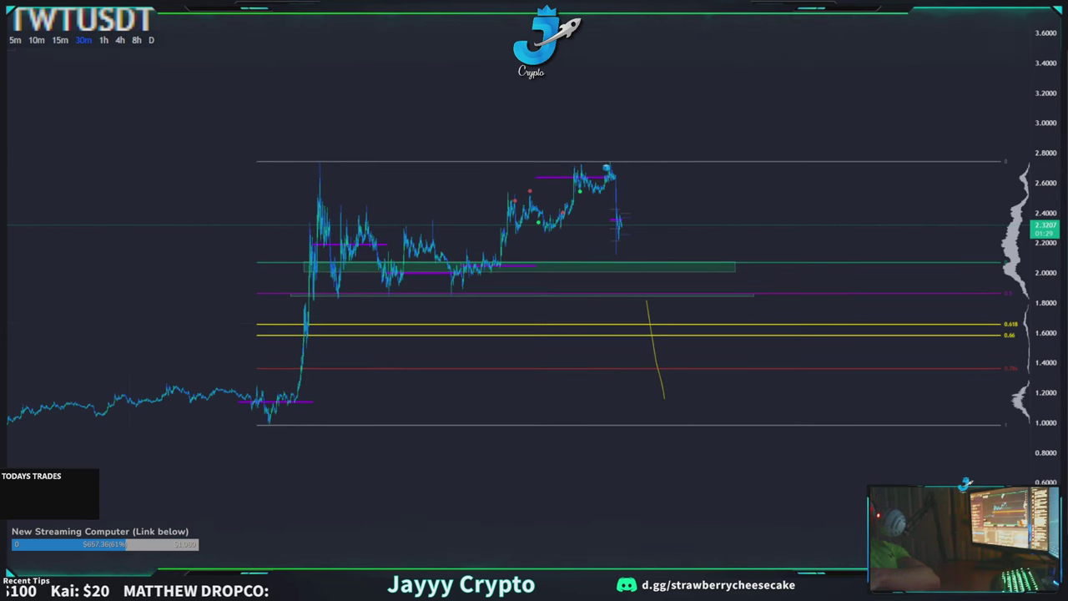
left_click_drag(743, 241, 733, 244)
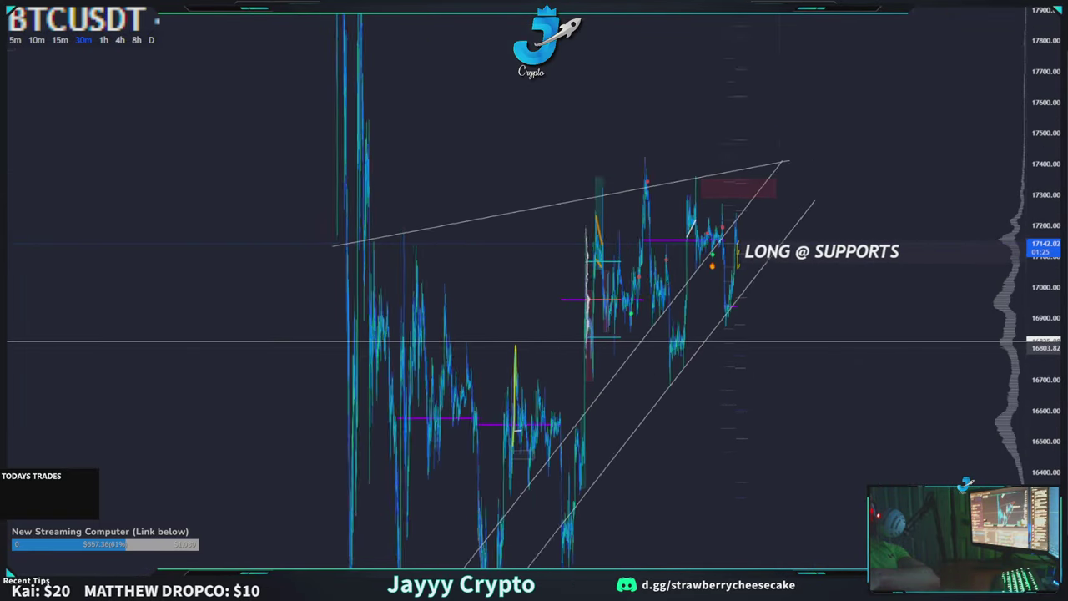
Step: Examine the BTCUSDT 30m chart around the rising trend lines and the LONG @ SUPPORTS note
scroll(780, 348, "up", 4)
left_click_drag(633, 414, 892, 413)
scroll(891, 412, "up", 6)
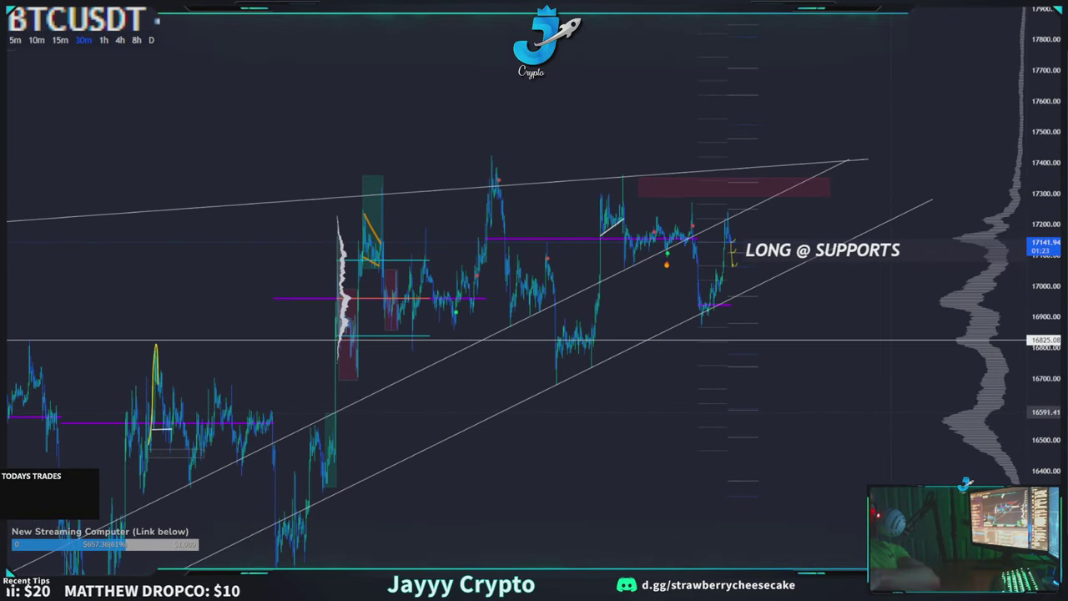
scroll(585, 292, "up", 4)
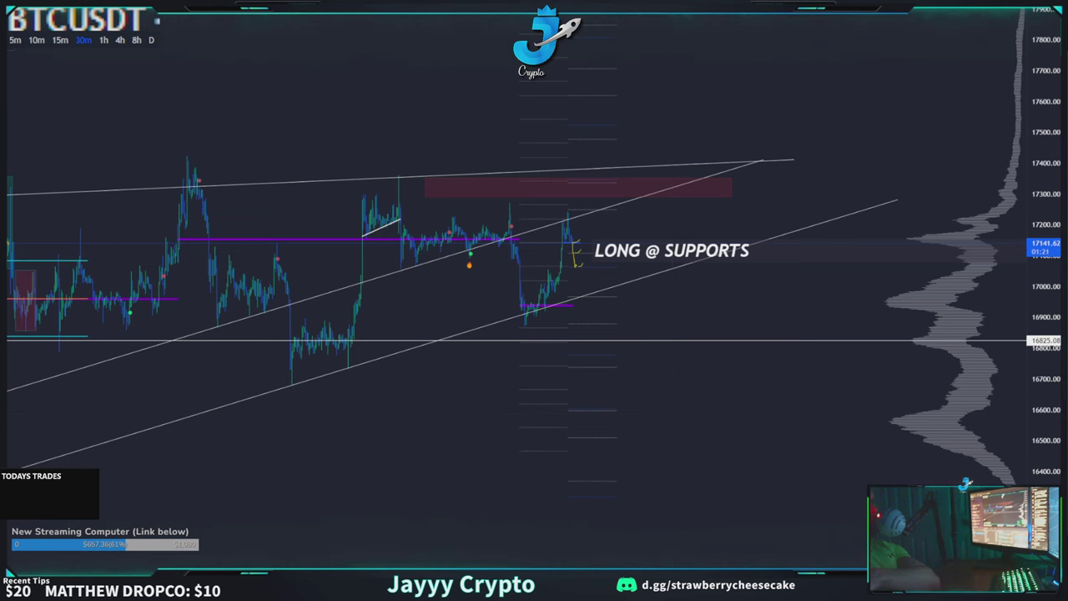
Step: Switch BTCUSDT to the 1m timeframe and examine the recent price action around the yellow support sketches
left_click(7, 40)
scroll(896, 370, "down", 10)
left_click_drag(896, 402, 615, 414)
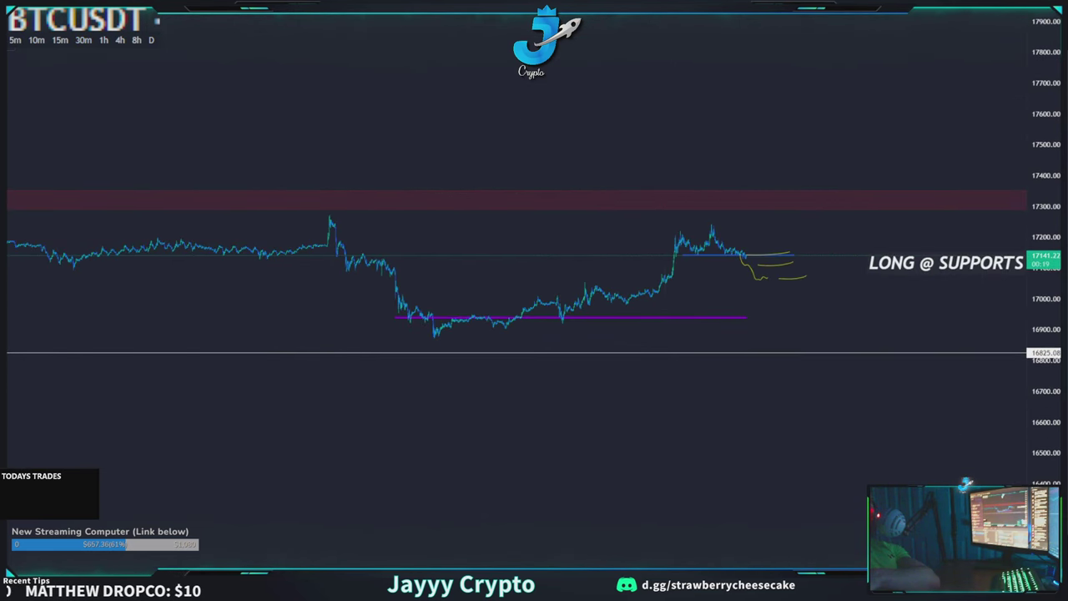
left_click_drag(242, 306, 714, 325)
left_click_drag(376, 338, 734, 431)
left_click_drag(879, 428, 661, 456)
left_click_drag(782, 424, 415, 392)
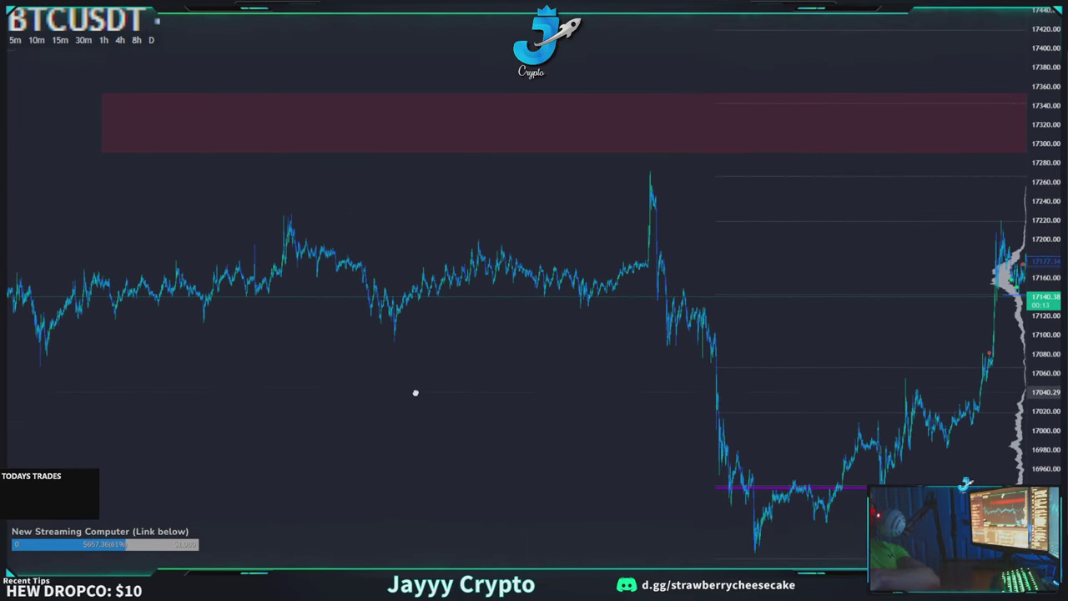
mouse_move(826, 108)
left_mouse_down()
mouse_move(592, 105)
mouse_move(567, 160)
left_mouse_up()
left_click_drag(602, 123, 557, 140)
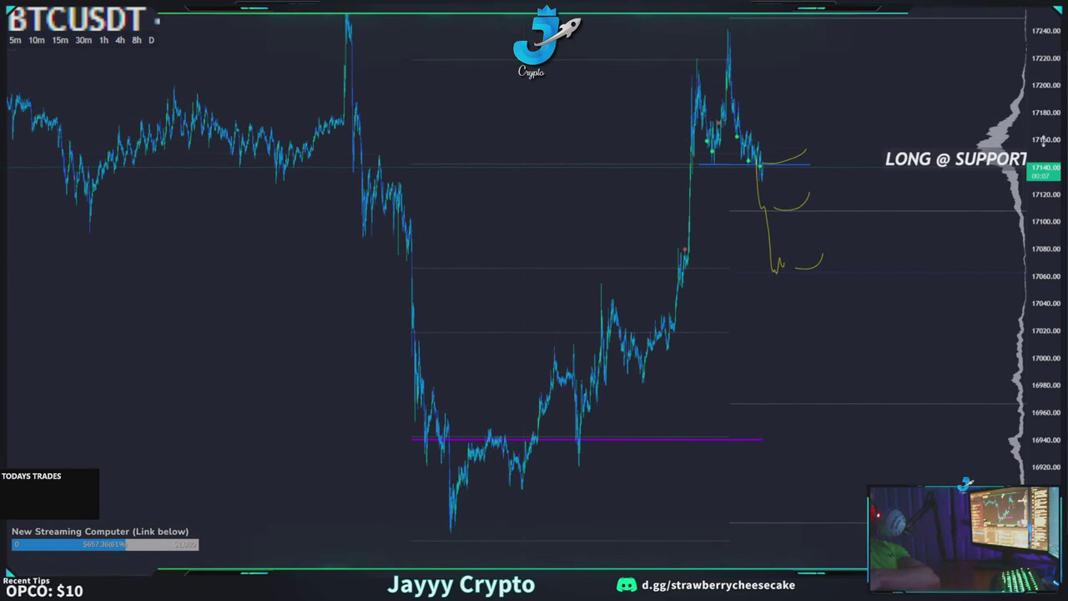
left_click_drag(1044, 145, 1044, 307)
left_click_drag(842, 136, 806, 175)
left_click_drag(535, 188, 529, 196)
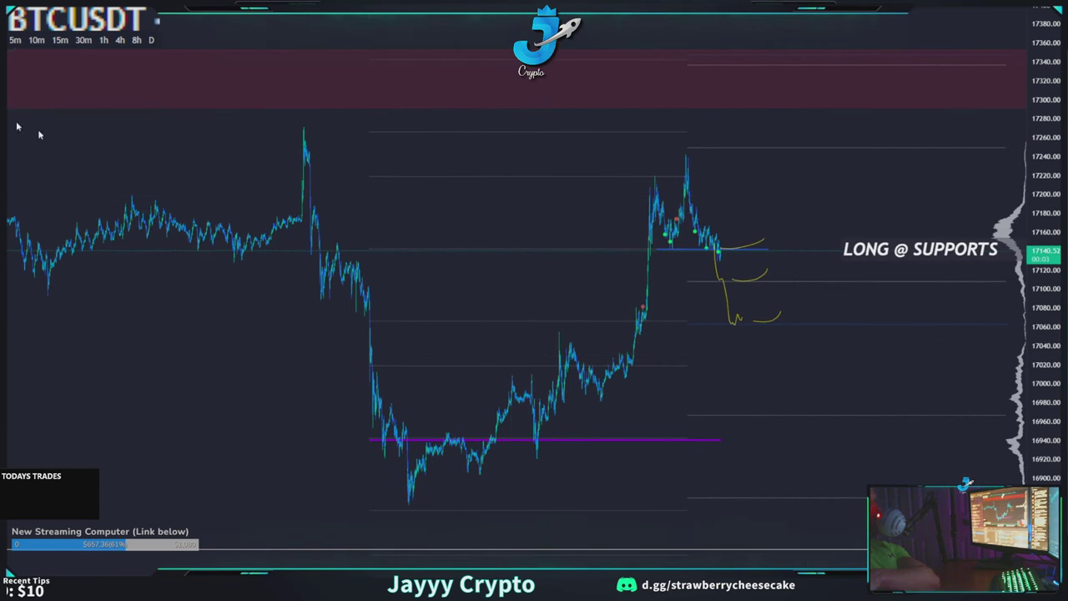
Step: Place a trial long position under the recent BTCUSDT low with entry at about 16869, and delete it
left_click_drag(390, 505, 401, 425)
left_click_drag(468, 412, 453, 413)
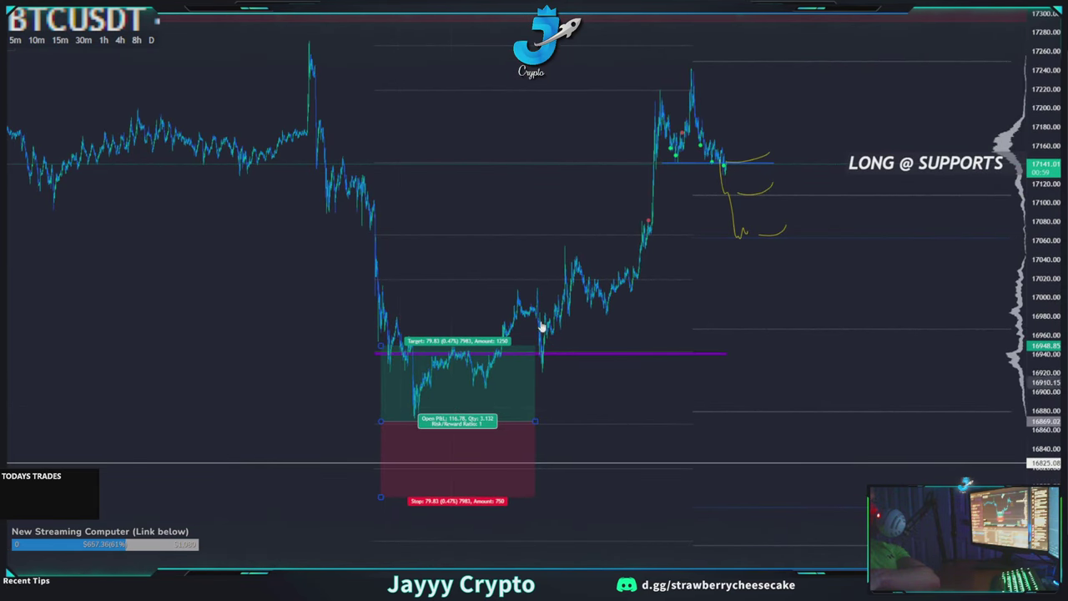
key("Delete")
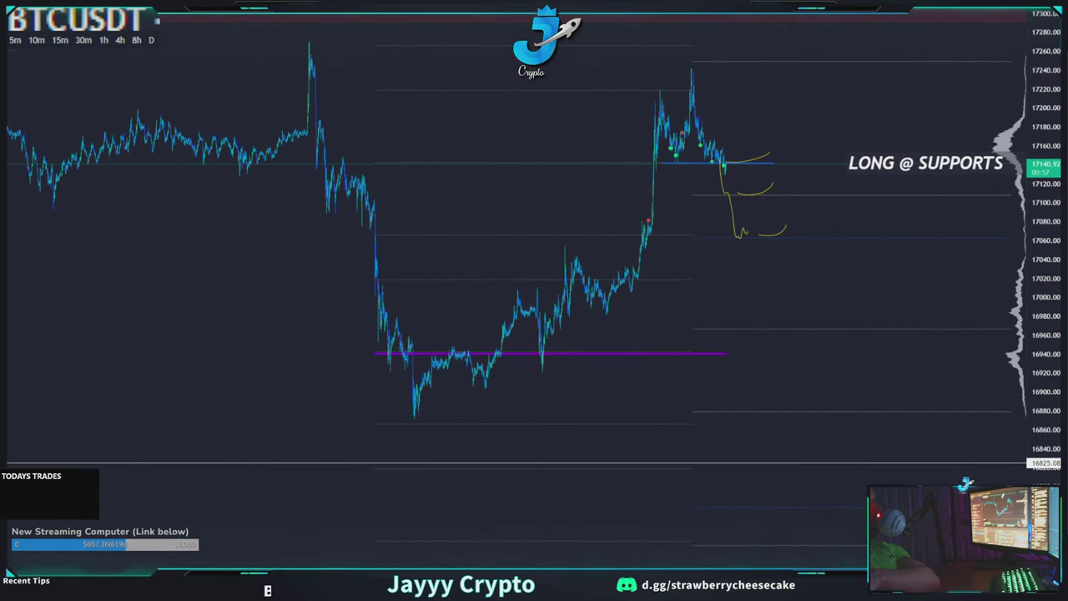
left_click(4, 40)
left_click(42, 40)
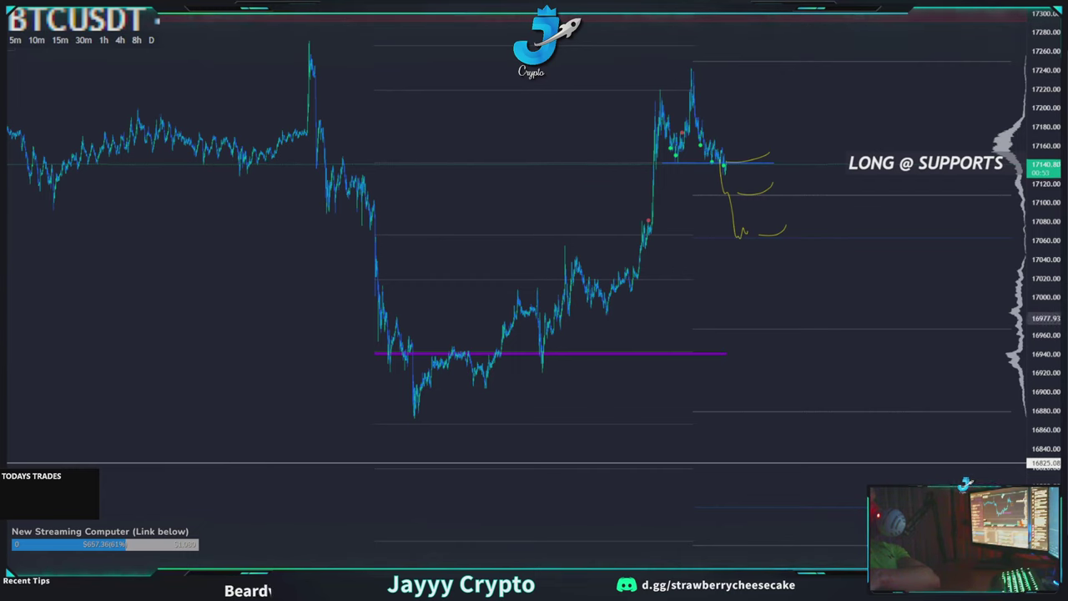
Step: Draw a trial Fib Retracement over the latest rally up to 17242, lower its starting anchor to about 16982, and delete it
left_click(838, 68)
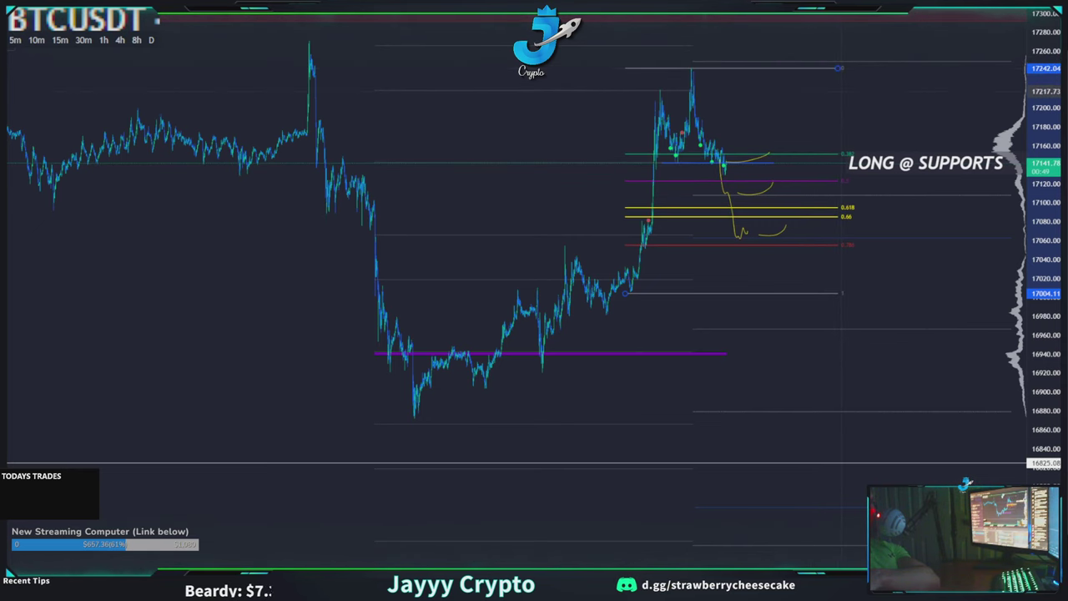
scroll(467, 309, "up", 3)
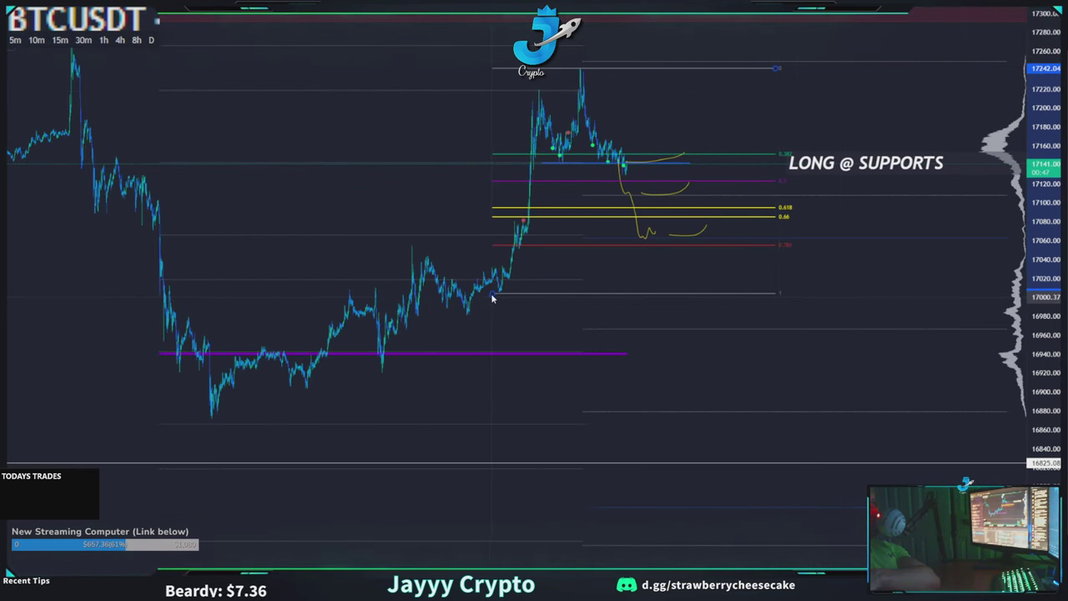
left_click_drag(451, 324, 457, 318)
scroll(457, 314, "down", 3)
left_click_drag(499, 235, 459, 314)
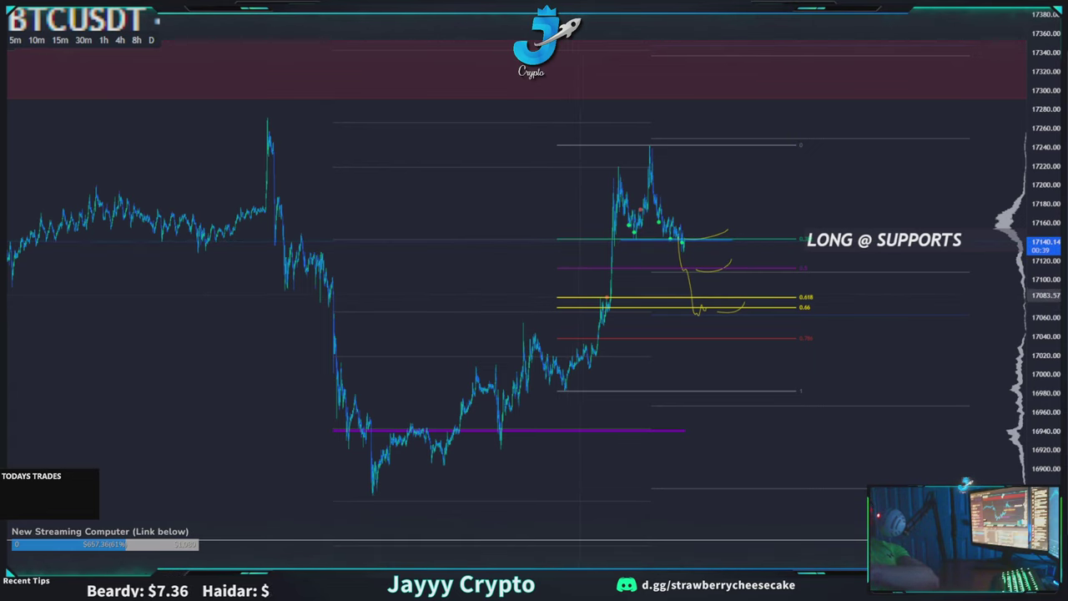
left_click(582, 302)
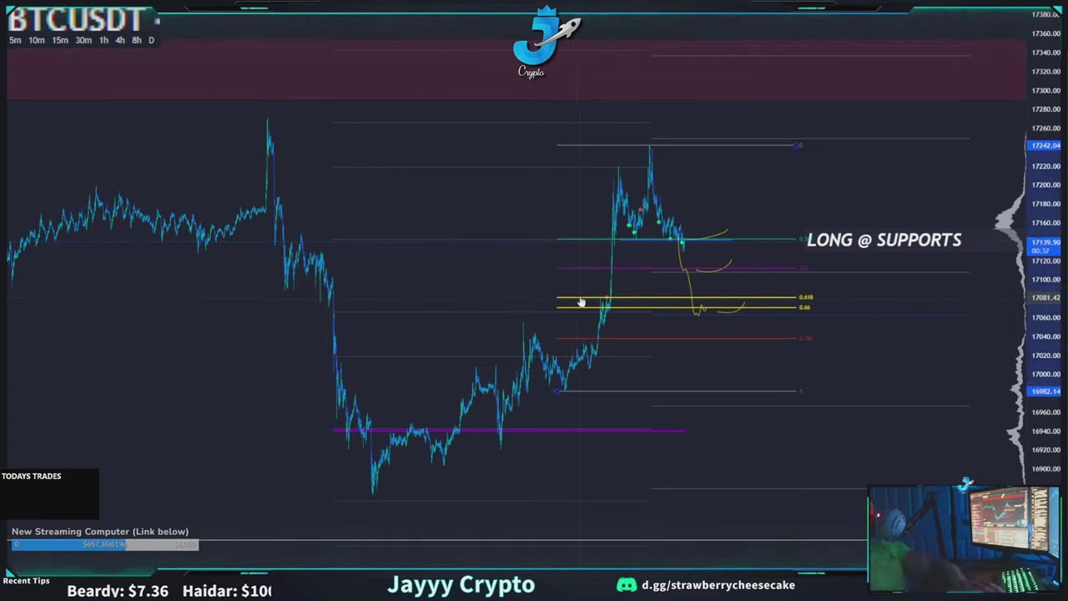
key("Delete")
Step: Switch BTCUSDT to the 5m timeframe and examine the older price action around the green box and the yellow arc
left_click_drag(243, 406, 353, 409)
left_click(35, 42)
left_click(15, 40)
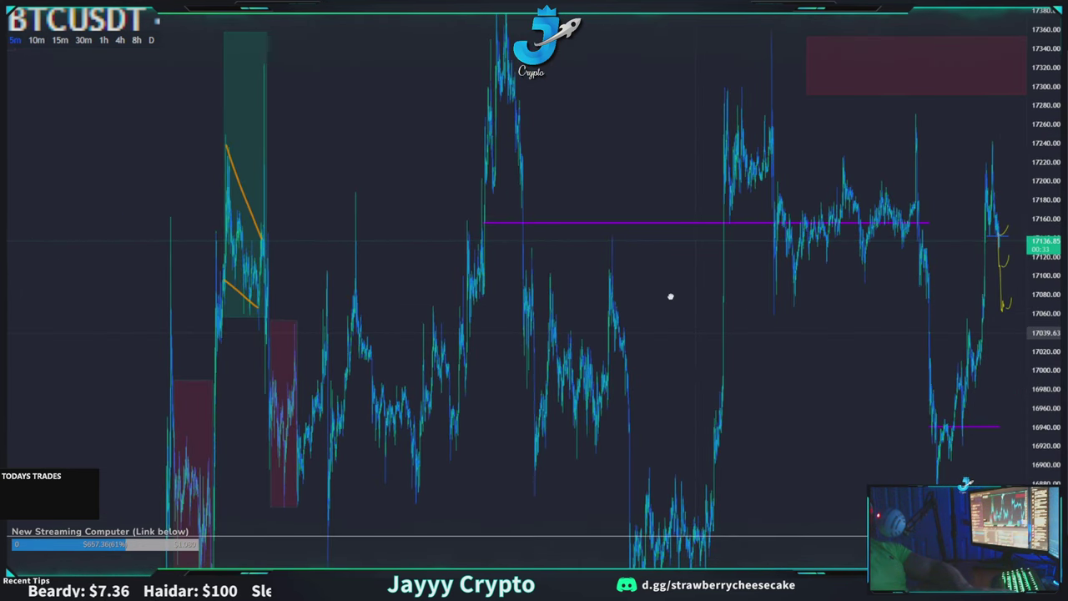
left_click_drag(1050, 208, 1049, 480)
left_click_drag(358, 455, 302, 494)
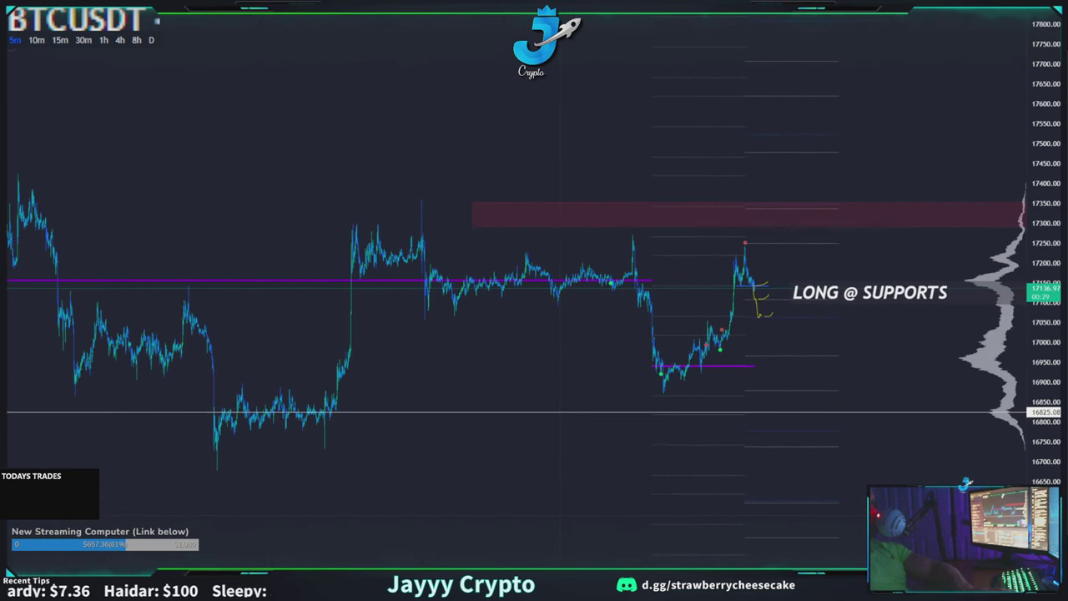
left_click_drag(331, 510, 873, 310)
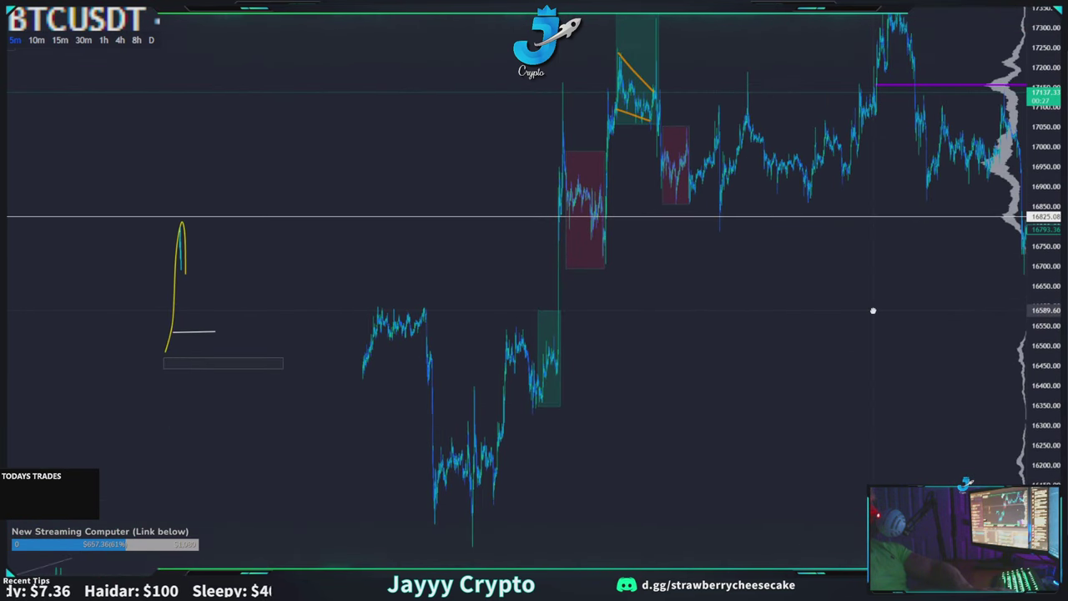
left_click_drag(697, 334, 913, 238)
left_click_drag(493, 302, 583, 328)
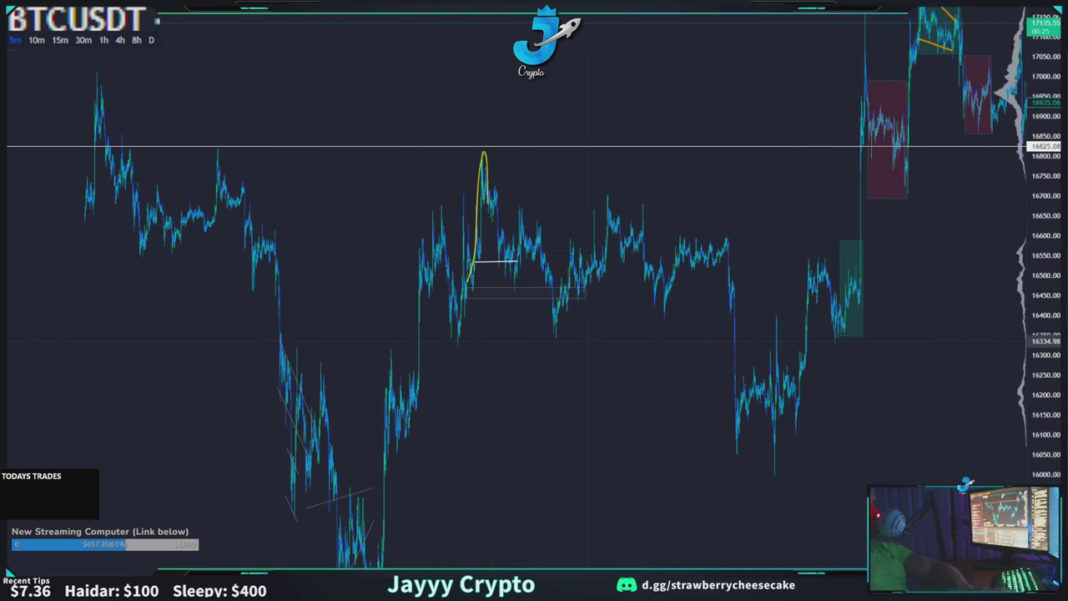
scroll(587, 345, "up", 3)
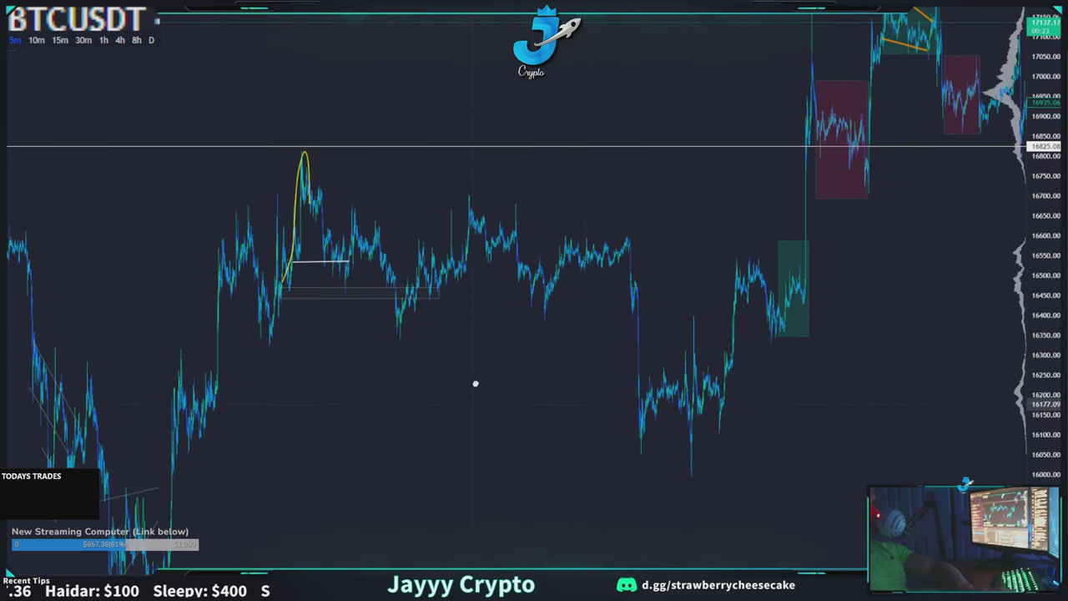
left_click_drag(477, 382, 398, 405)
left_click_drag(751, 454, 682, 475)
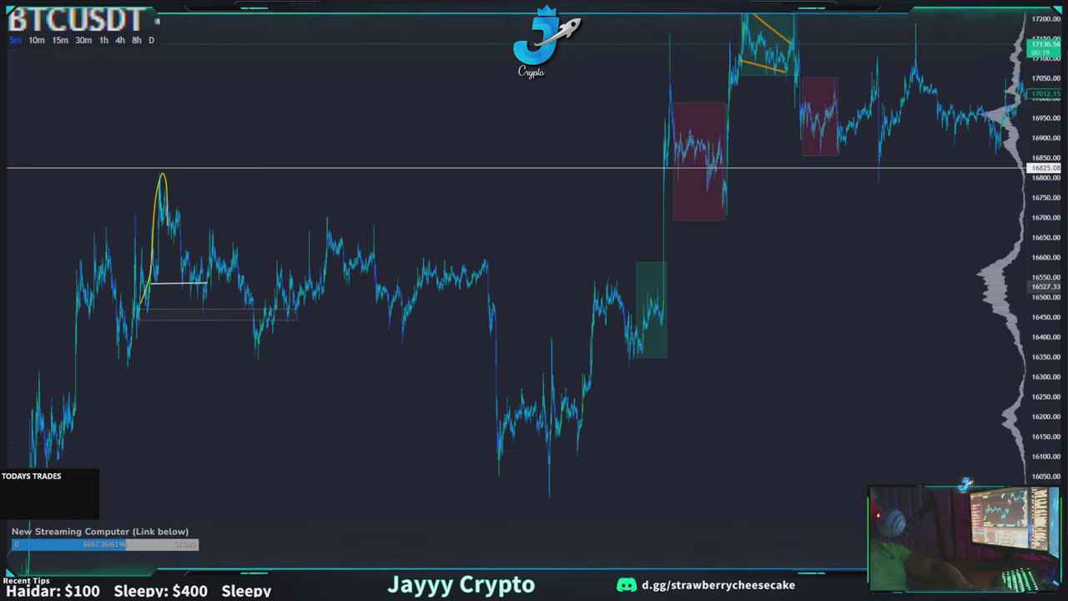
Step: Draw a Fib Retracement from the swing low at about 16097 to the swing high just before the green box
left_click(4, 56)
left_click(42, 40)
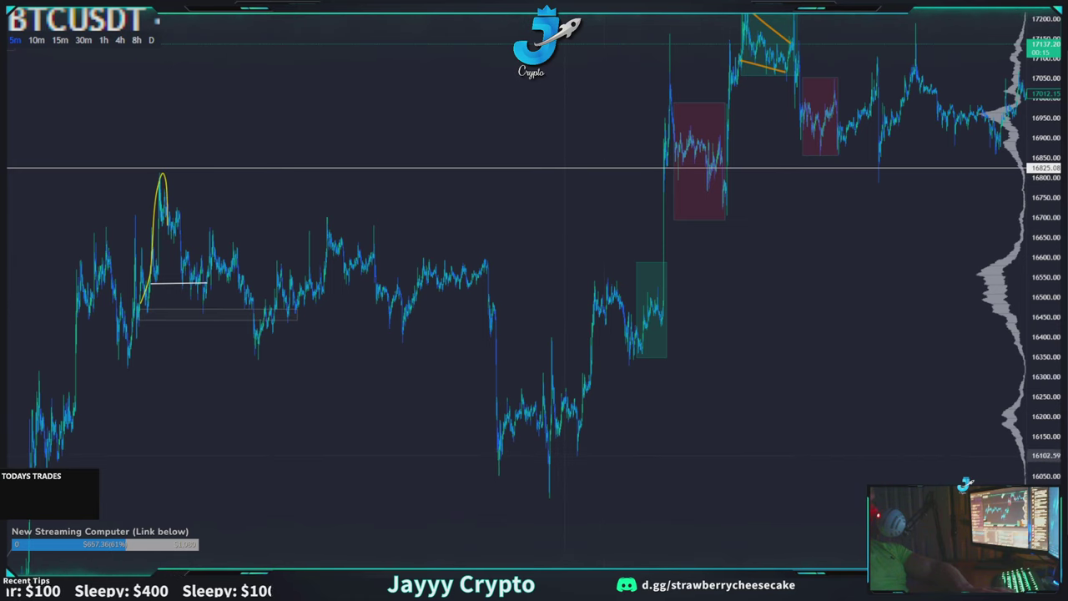
left_click(564, 457)
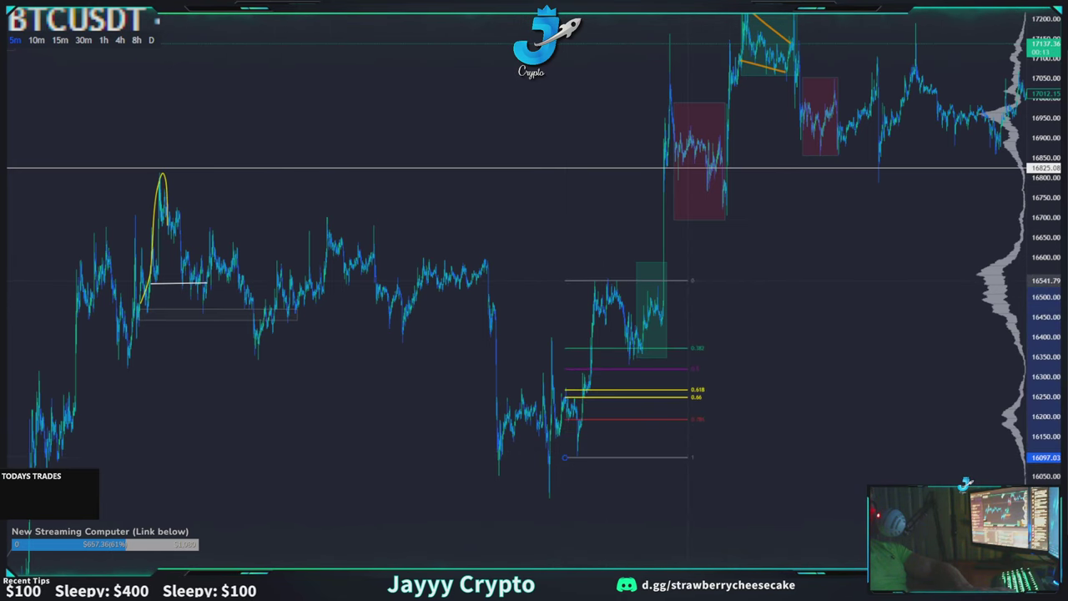
left_click(692, 278)
scroll(638, 364, "up", 4)
left_click_drag(586, 418, 827, 393)
scroll(826, 394, "up", 2)
scroll(808, 242, "up", 5)
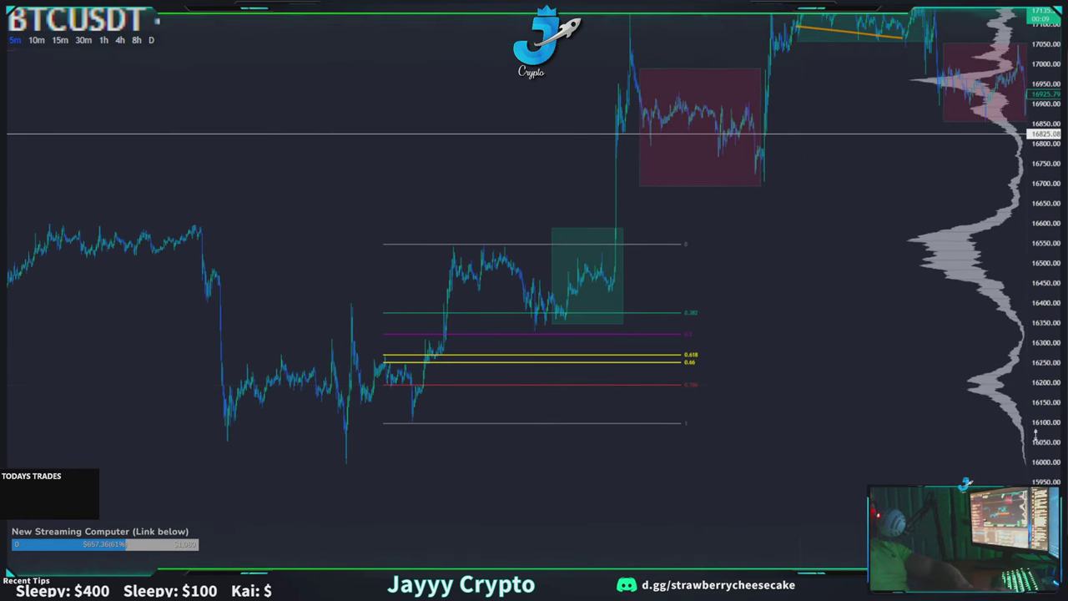
Step: Fine-tune the Fib Retracement's starting anchor to the swing low at about 16102
left_click_drag(791, 310, 811, 222)
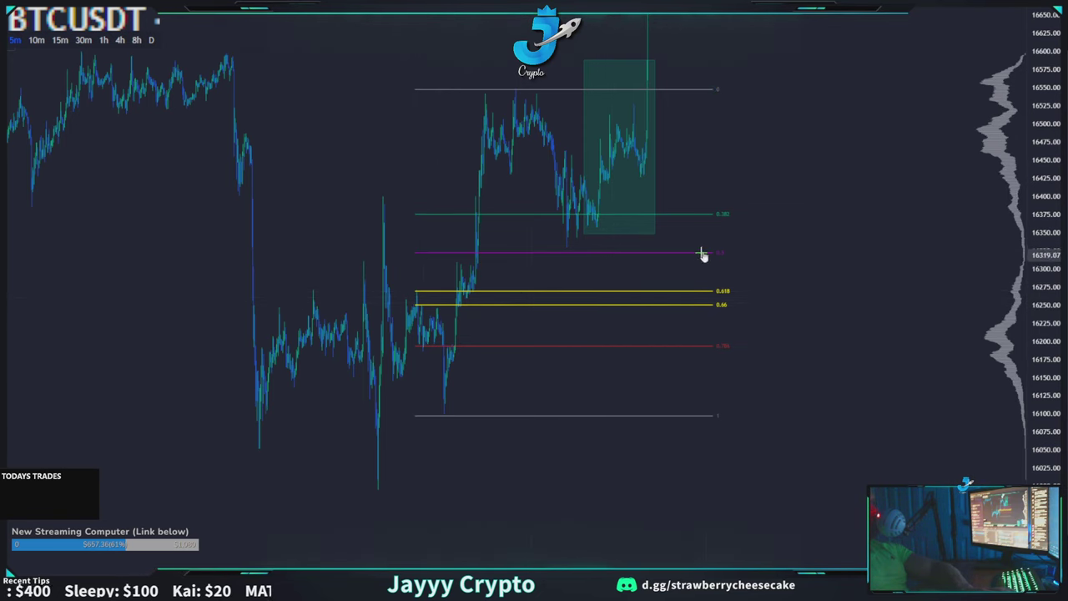
scroll(704, 250, "up", 2)
left_click_drag(775, 207, 939, 291)
scroll(938, 290, "up", 3)
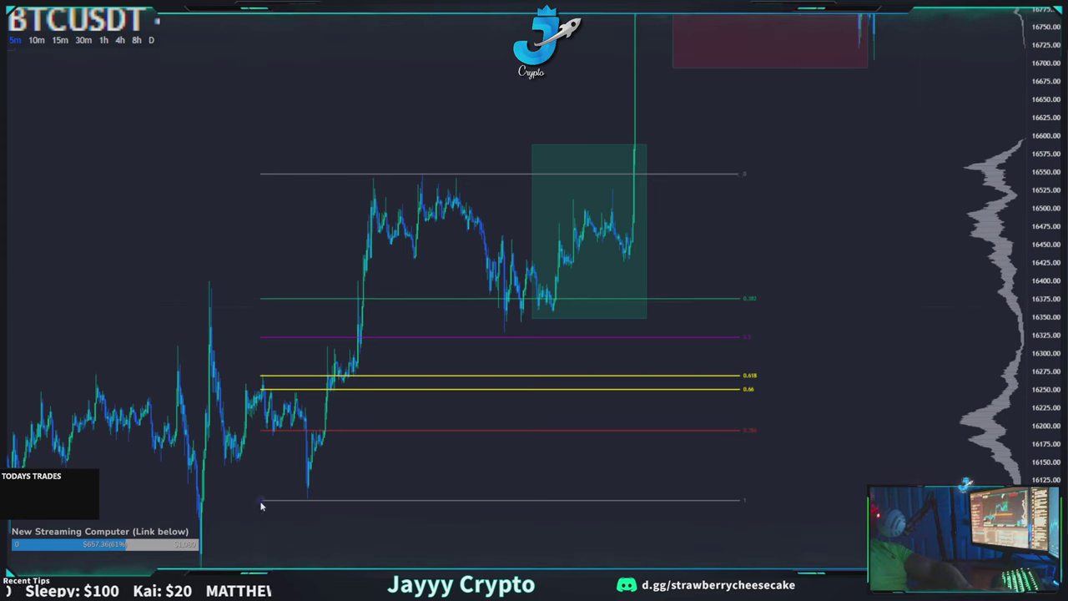
left_click_drag(261, 501, 260, 496)
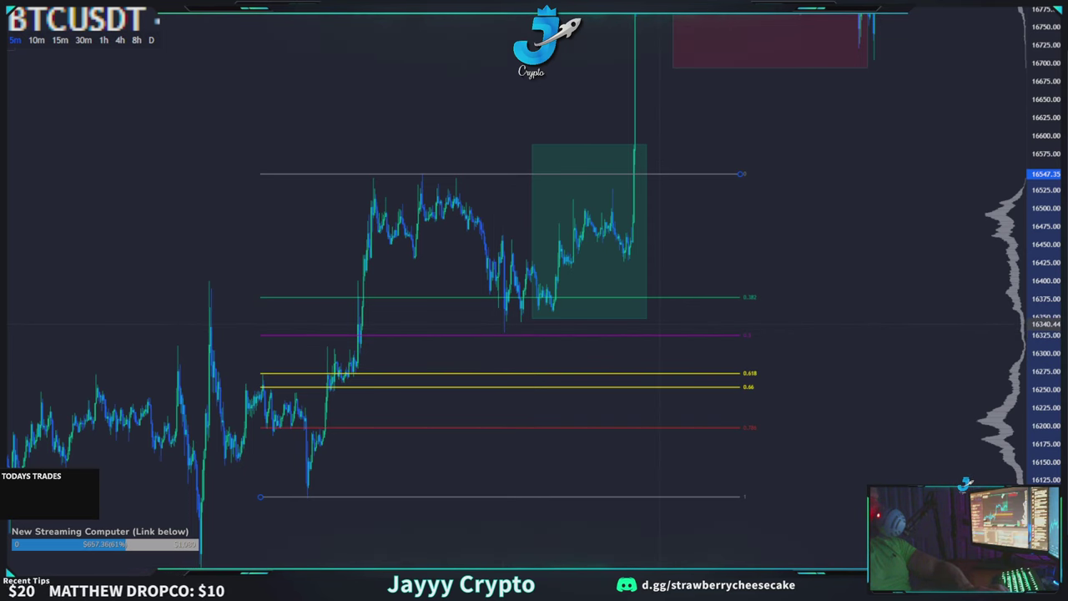
Step: Review the Fib levels against the pullback at the green box, and delete the Fib Retracement
scroll(660, 323, "down", 3)
scroll(825, 298, "up", 3)
left_click_drag(825, 311, 950, 246)
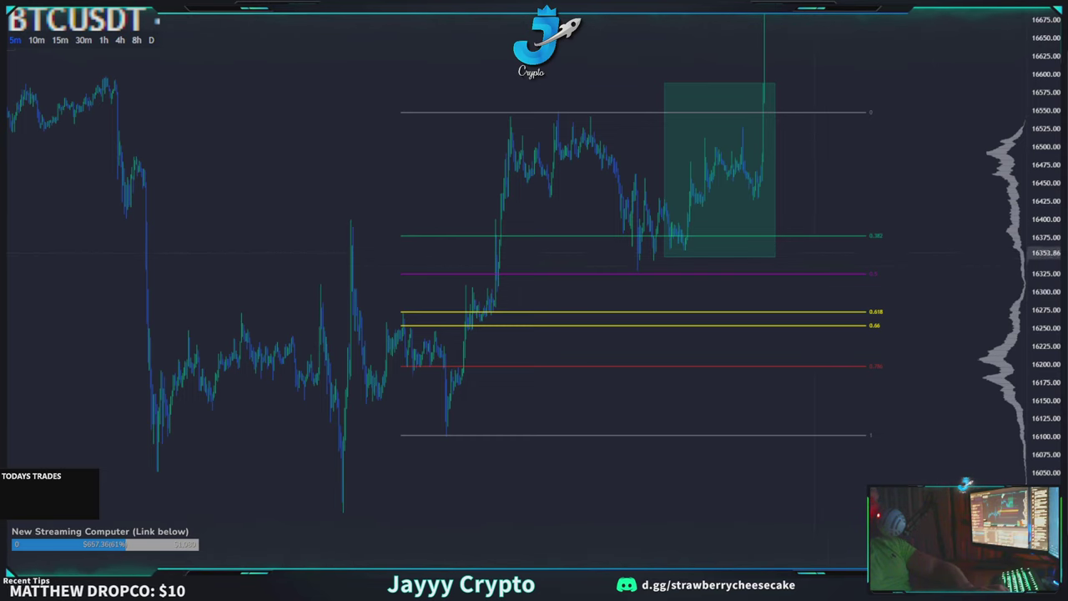
left_click_drag(927, 199, 911, 230)
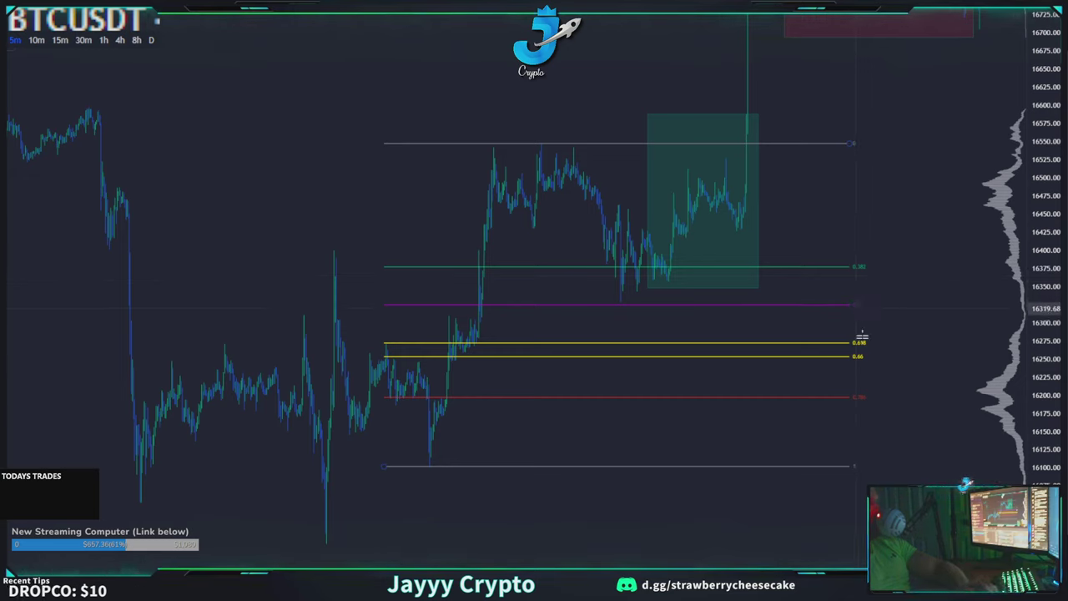
left_click_drag(859, 334, 783, 342)
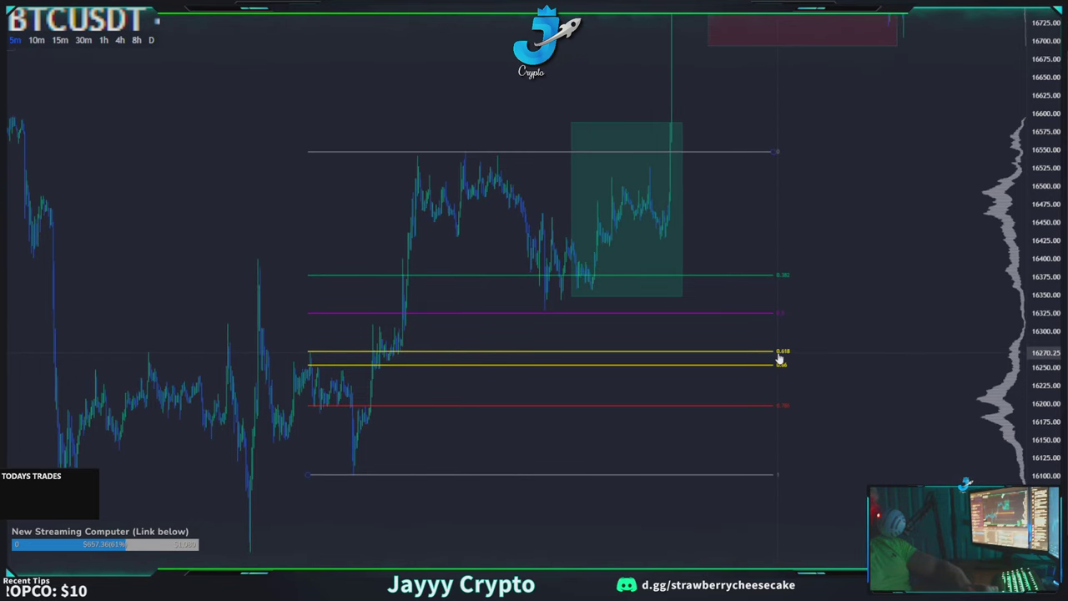
left_click(779, 357)
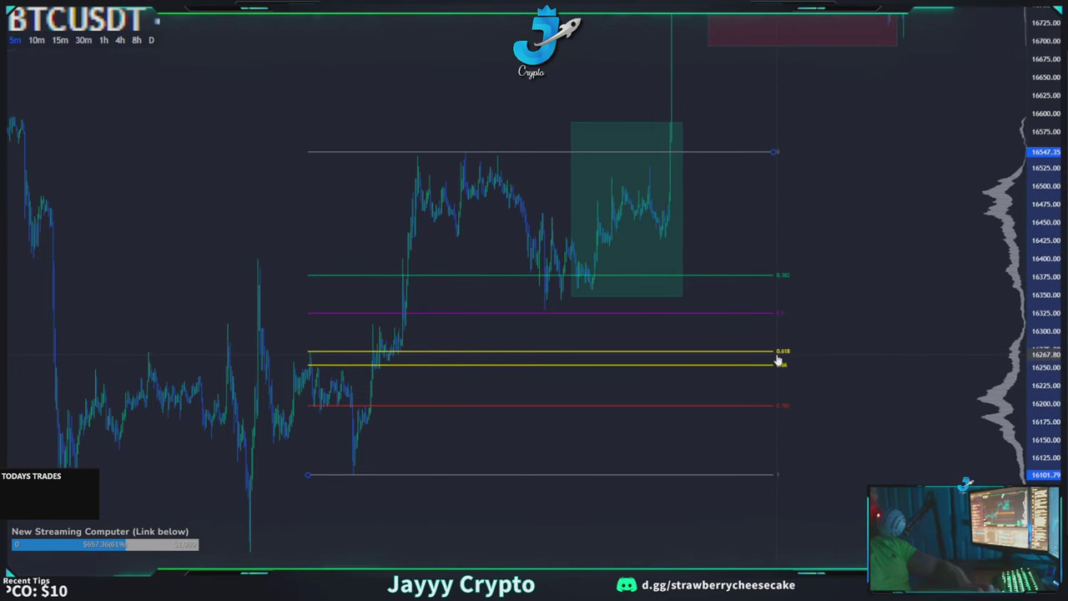
scroll(778, 358, "down", 9)
scroll(777, 357, "up", 3)
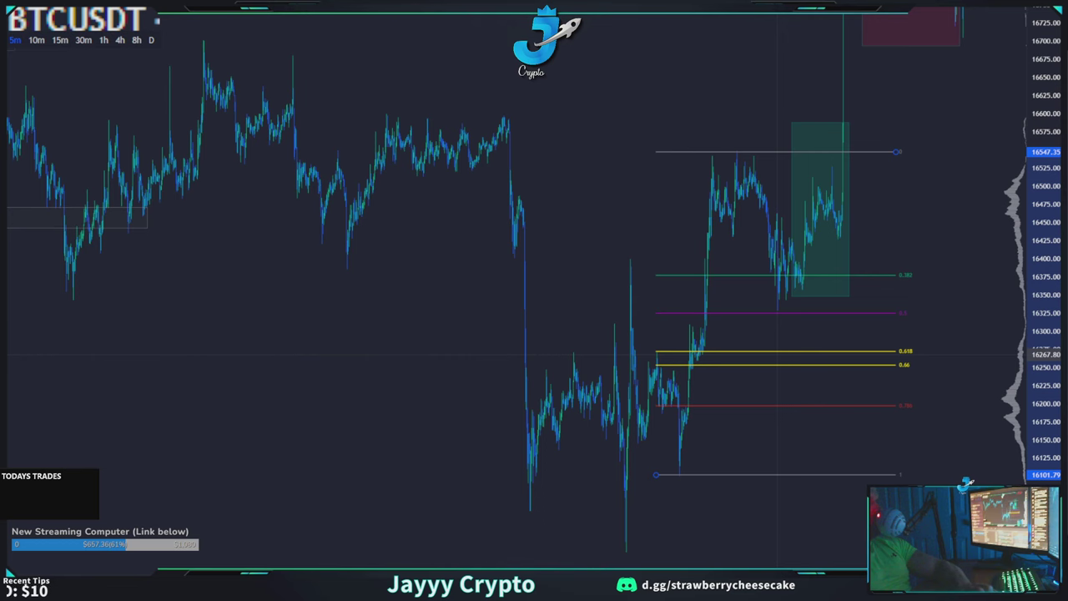
key("Delete")
Step: Switch BTCUSDT to the 15m timeframe and examine the wider price action along the rising trend lines
scroll(745, 357, "down", 4)
left_click_drag(453, 422, 472, 378)
scroll(472, 382, "down", 4)
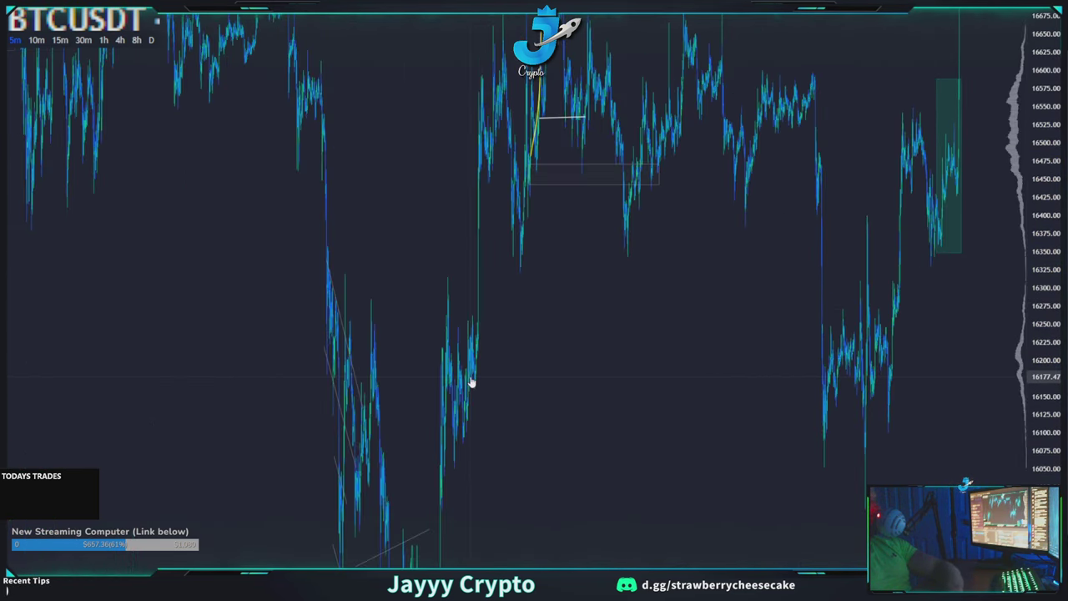
left_click(60, 40)
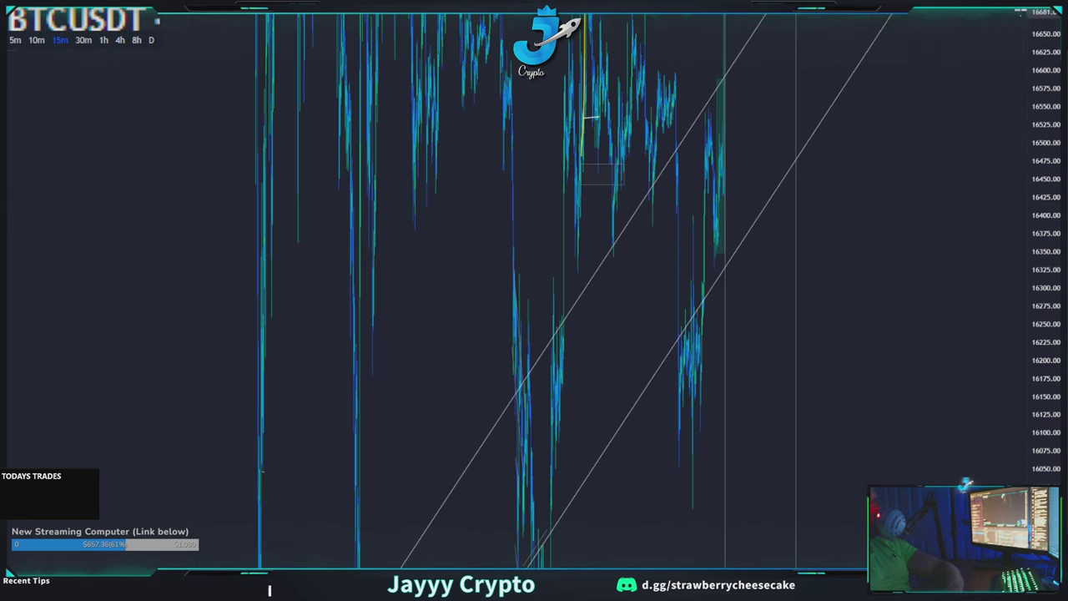
left_click_drag(890, 389, 663, 453)
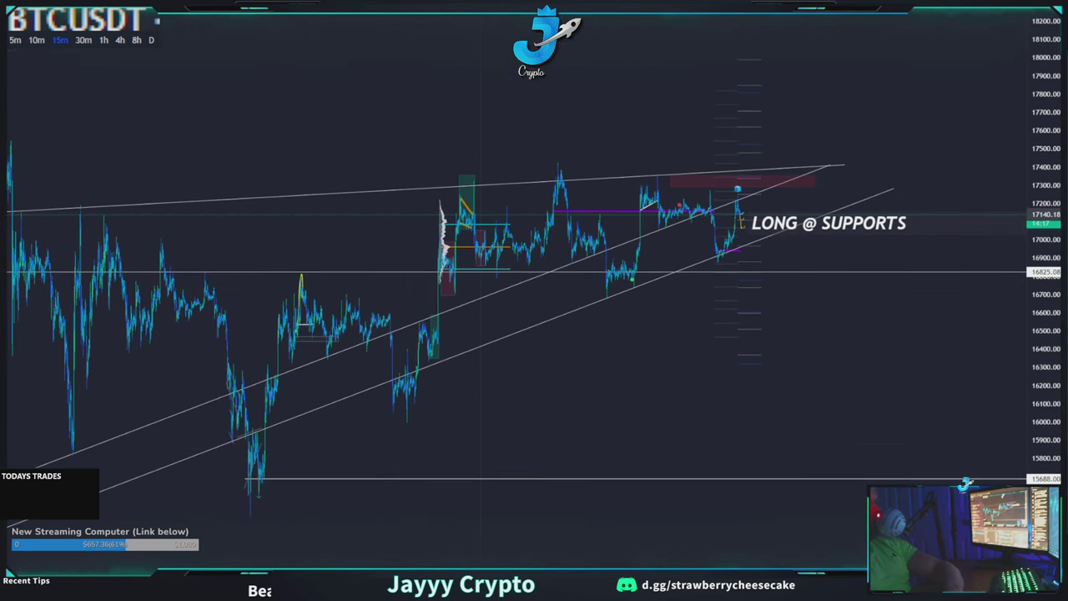
left_click_drag(459, 478, 413, 488)
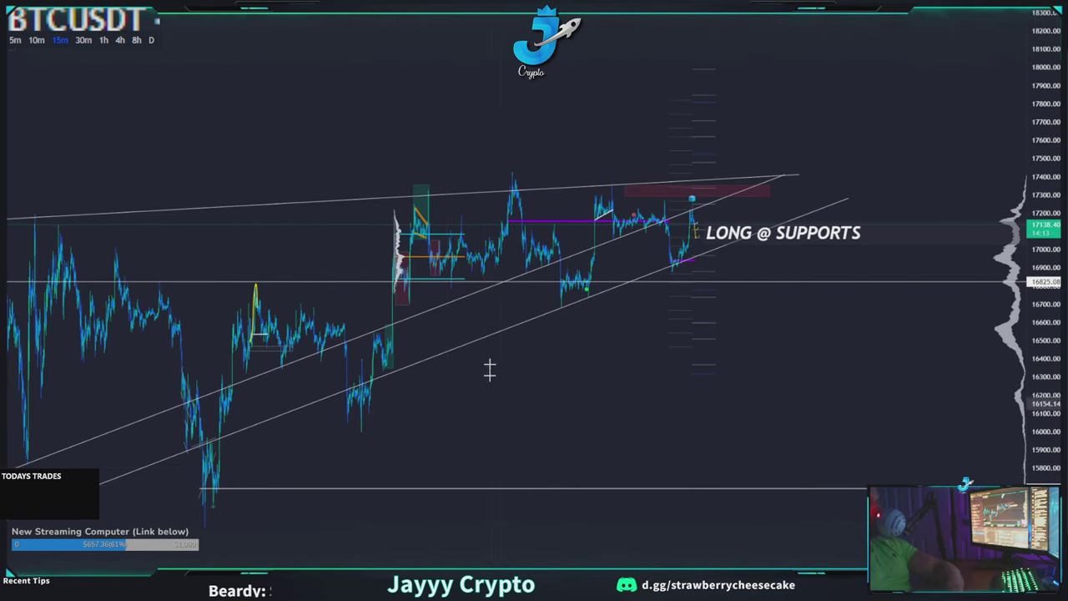
left_click_drag(510, 457, 533, 457)
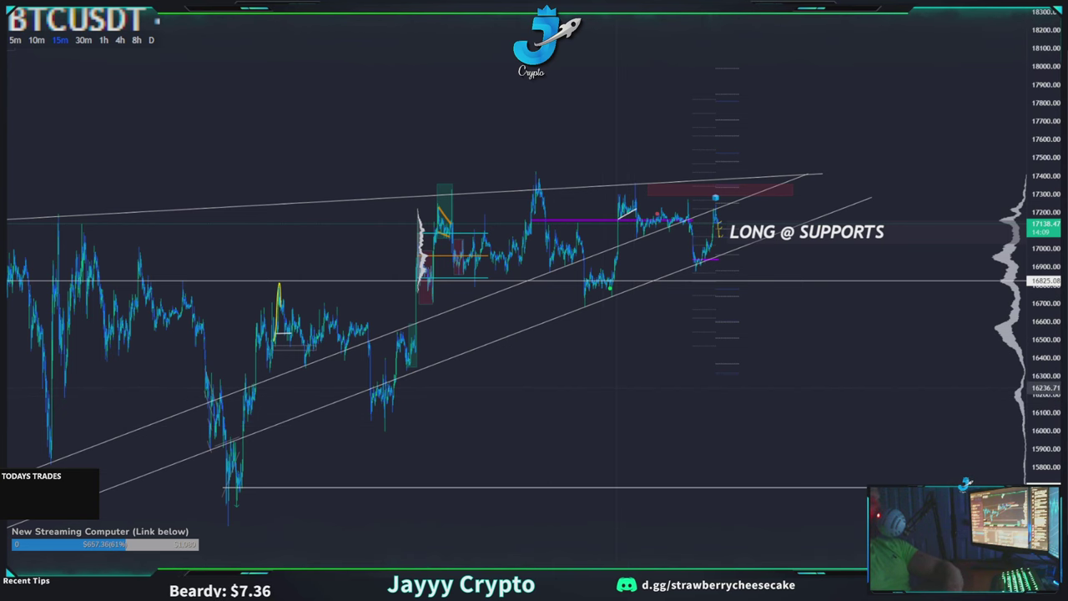
left_click_drag(651, 409, 767, 341)
scroll(901, 389, "up", 3)
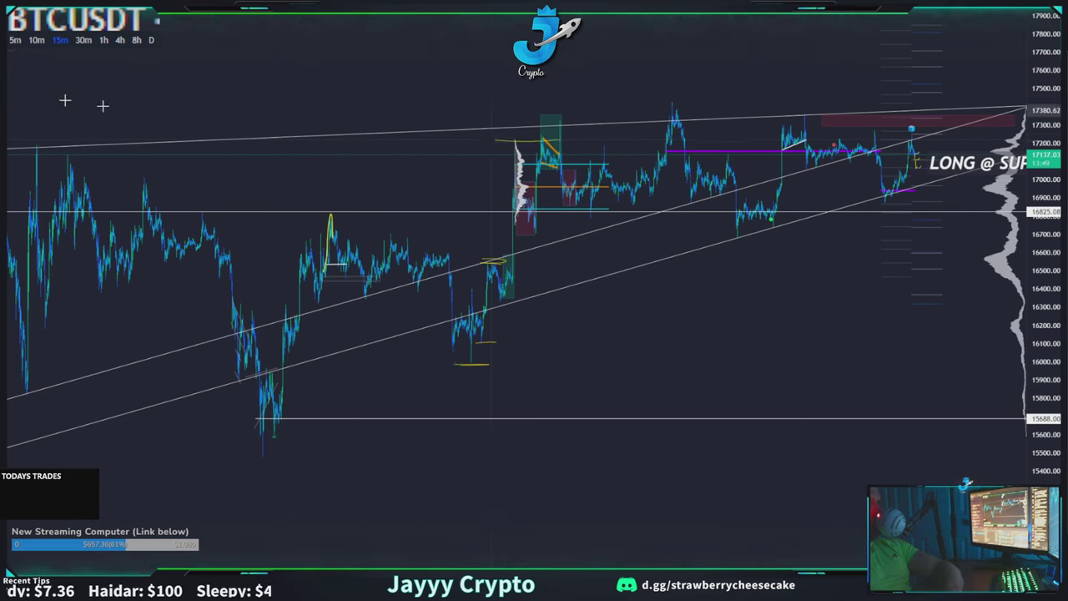
Step: Draw three overlapping Fib Retracements on the rally, from about 15991 to 17354, from about 16100 upward, and from about 15960 to 17186
left_click(462, 364)
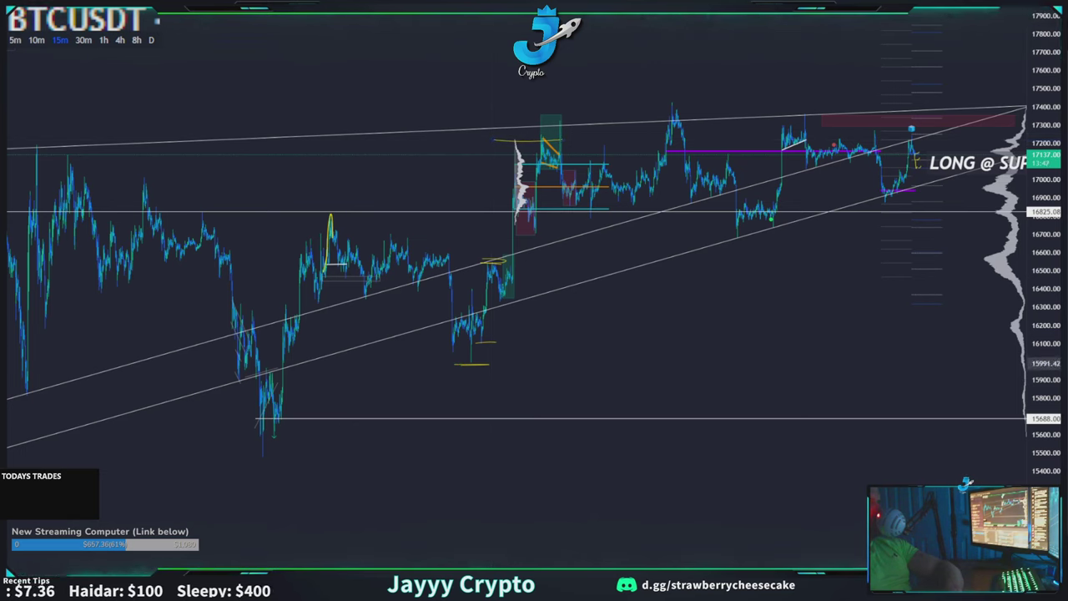
left_click(561, 114)
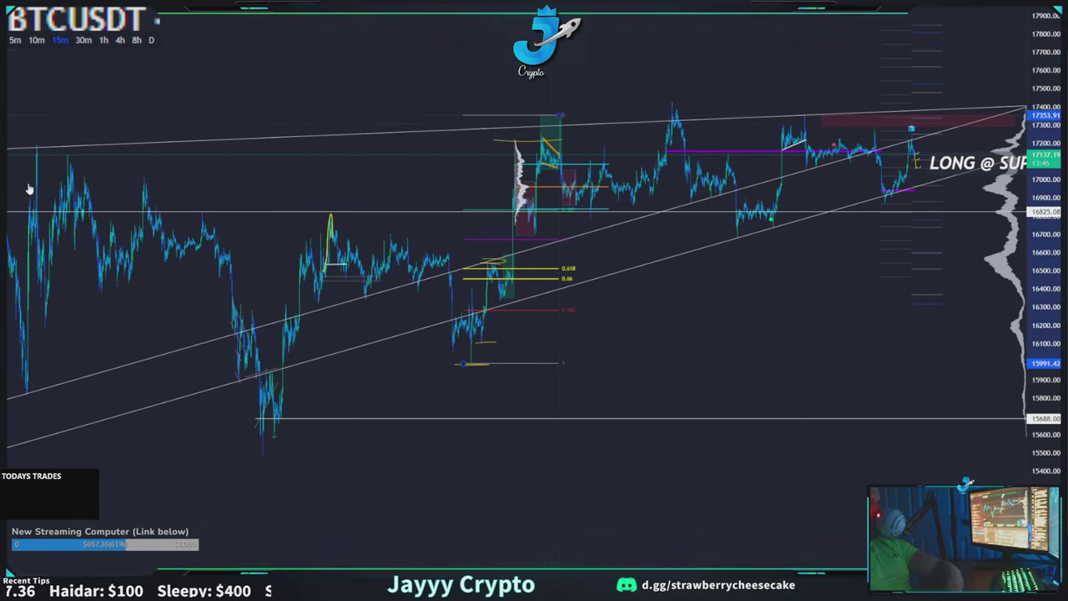
left_click(457, 343)
left_click(544, 222)
left_click(439, 369)
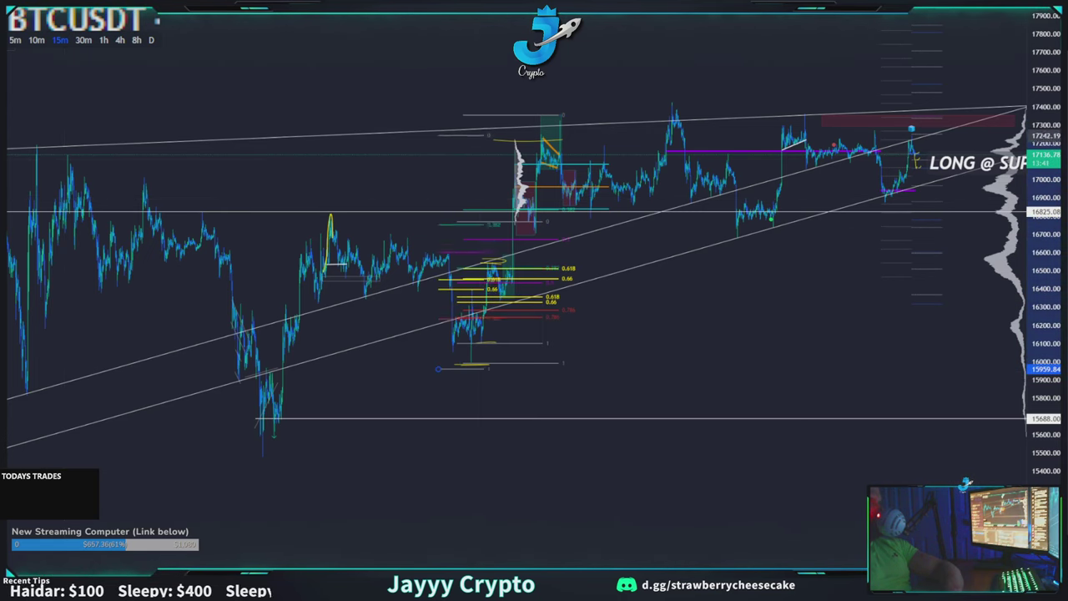
left_click_drag(582, 113, 633, 145)
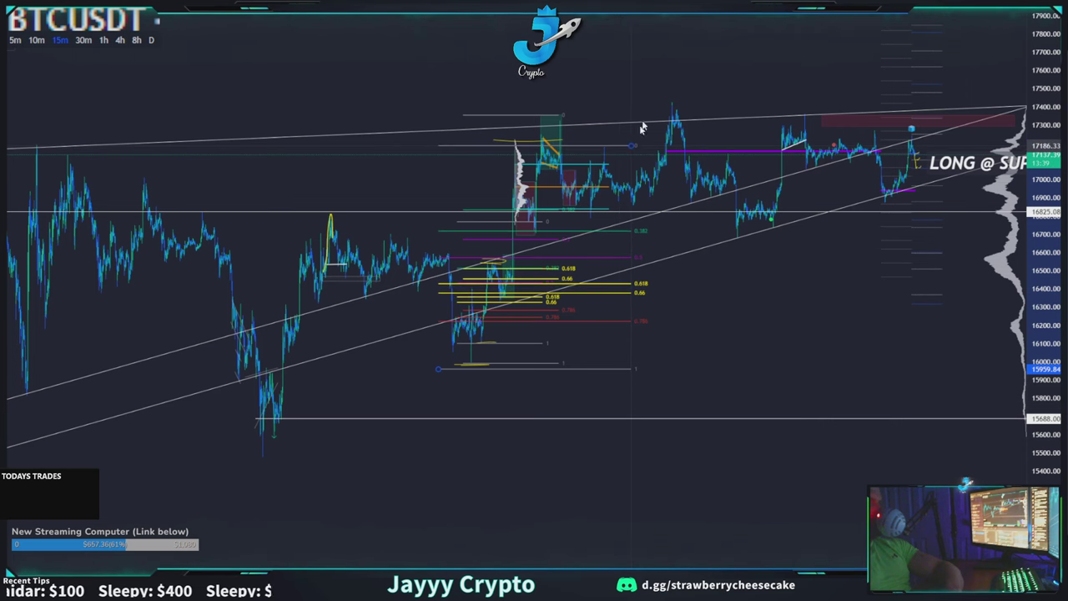
Step: Delete the overlapping Fib Retracements from the rally, keeping the yellow swing marks
left_click_drag(644, 231, 371, 231)
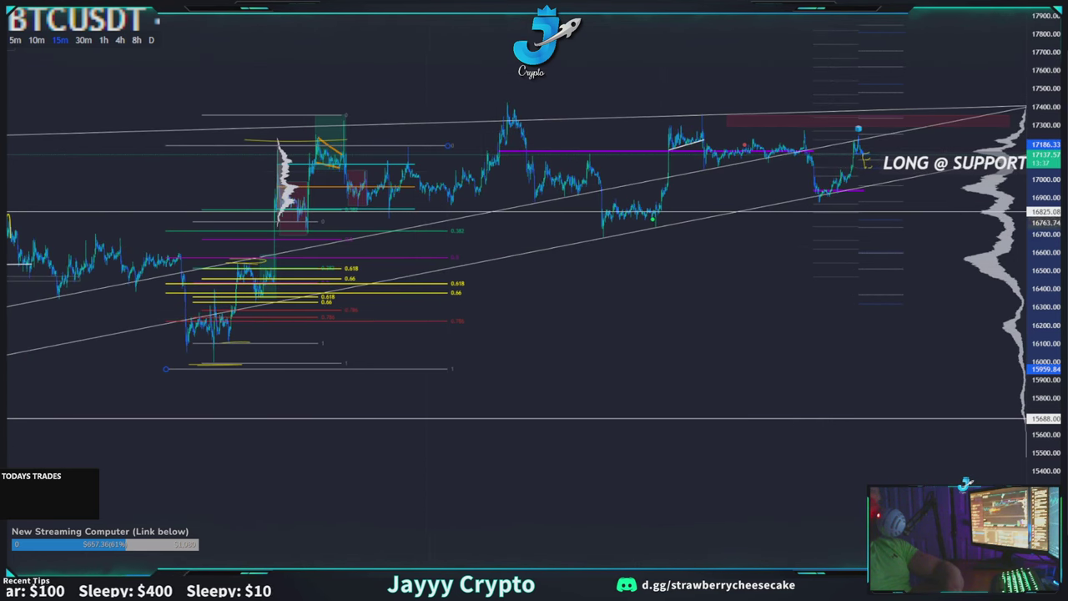
key("Delete")
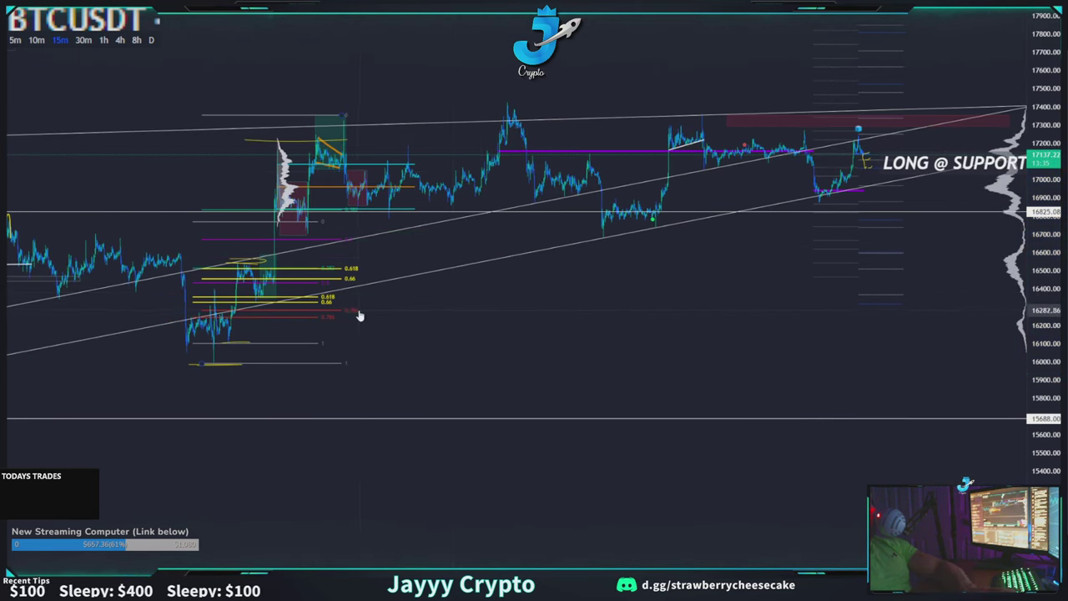
left_click(331, 277)
key("Delete")
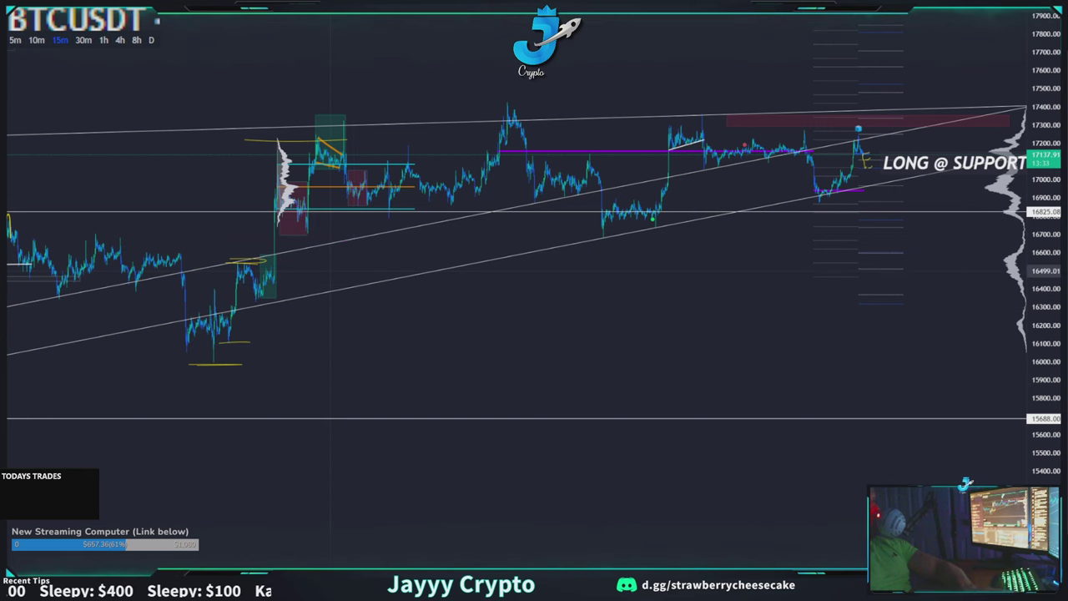
Step: Examine the 15m chart from the yellow swing marks to the LONG @ SUPPORTS note
scroll(682, 364, "down", 5)
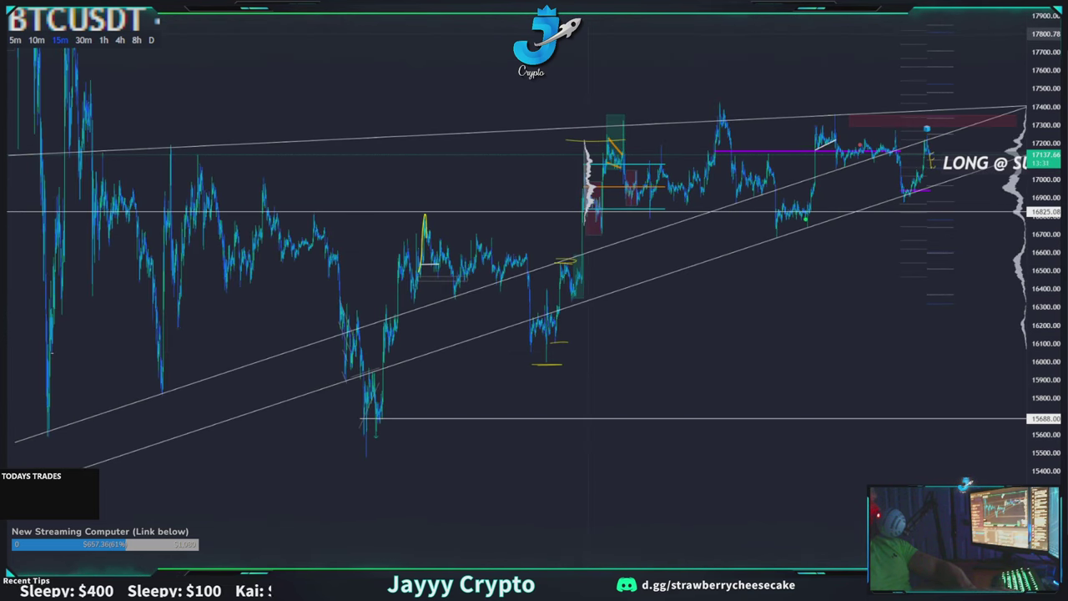
left_click_drag(623, 34, 417, 86)
scroll(426, 100, "up", 6)
scroll(585, 334, "down", 4)
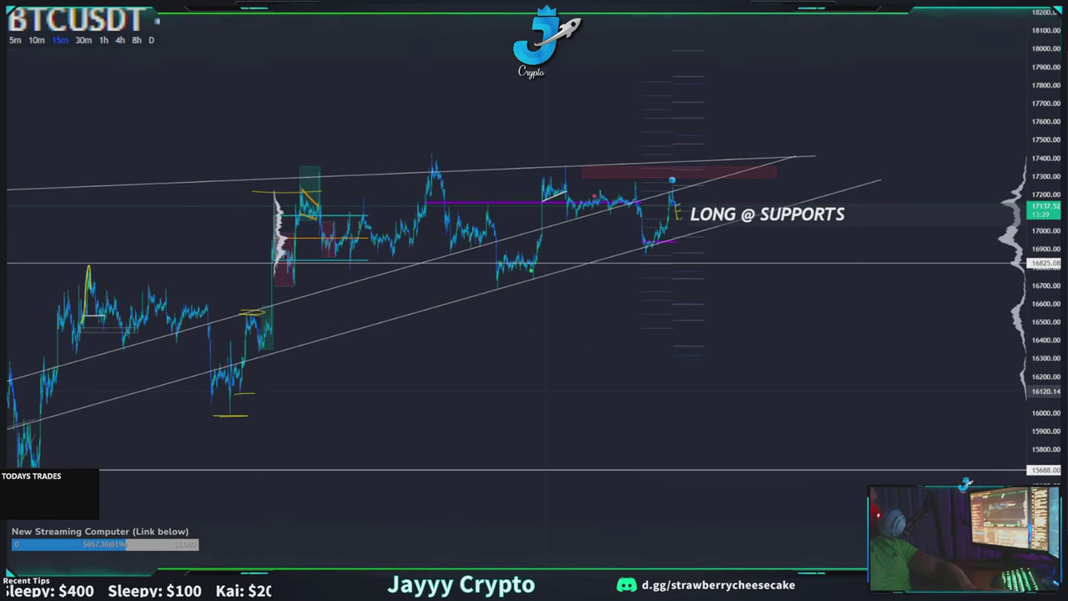
left_click_drag(577, 402, 618, 415)
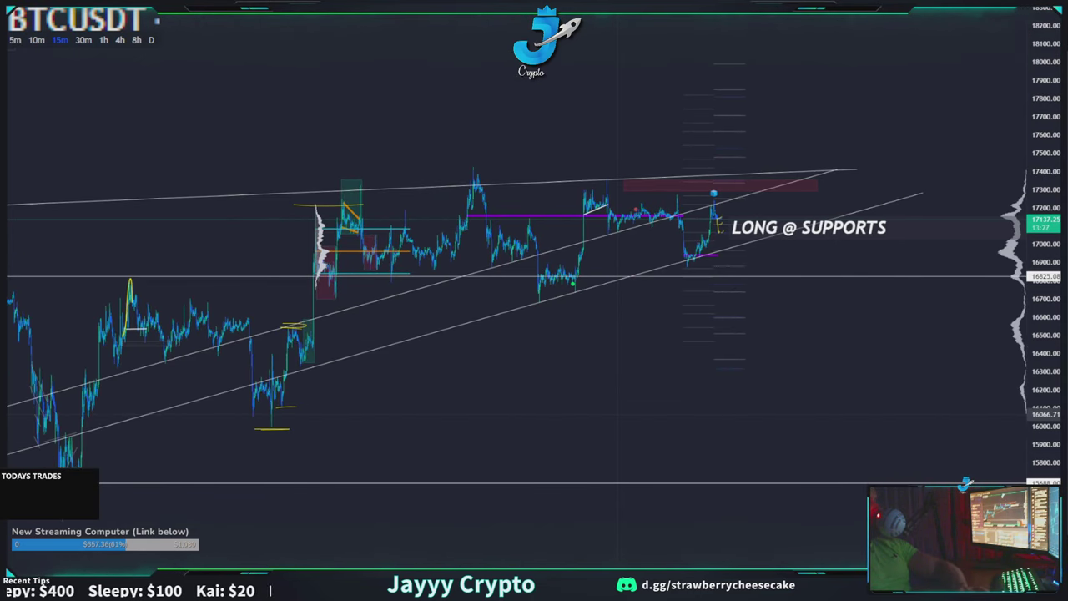